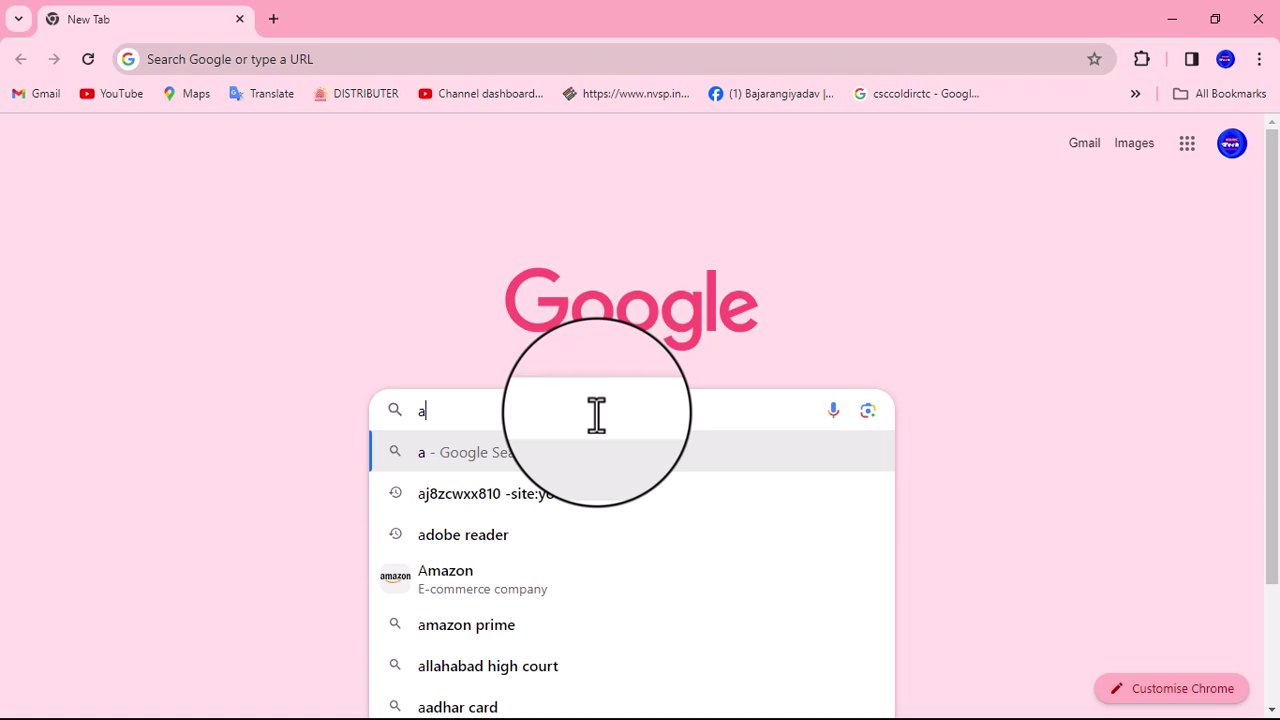
Search Chrome for 'adobe acrobat reader' and reach the get.adobe.com/reader download page.
type("do")
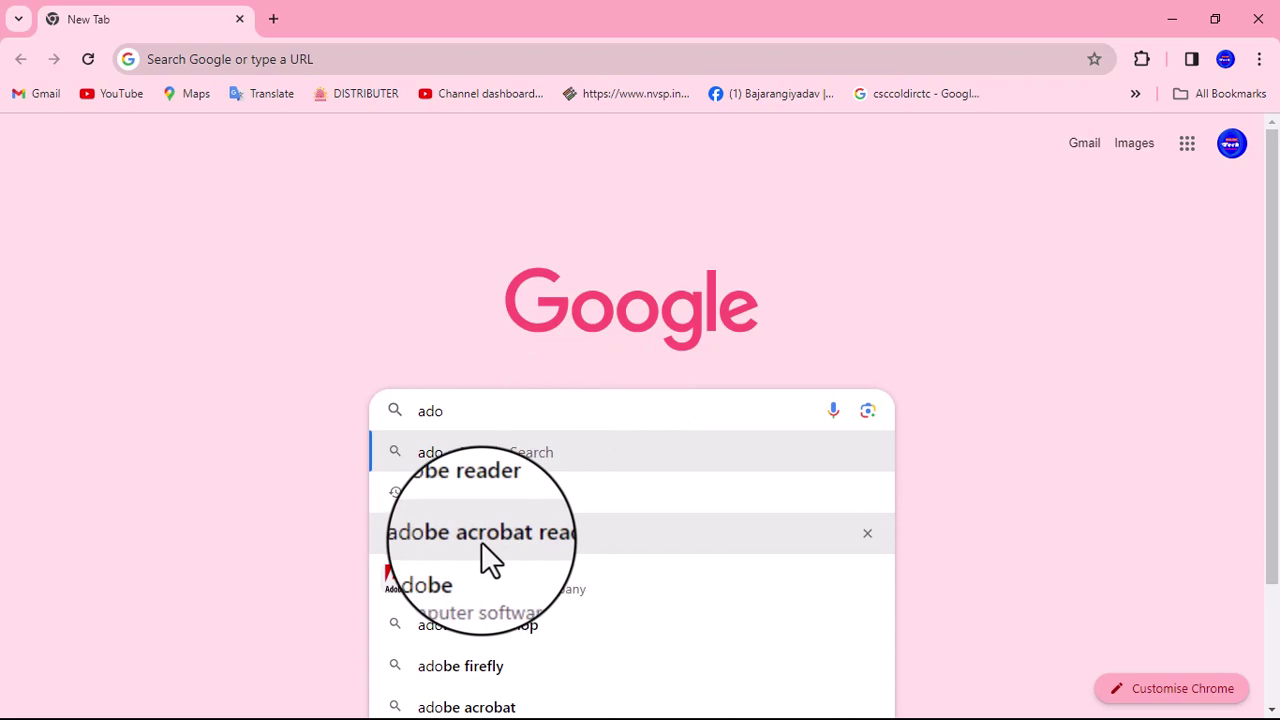
left_click(436, 532)
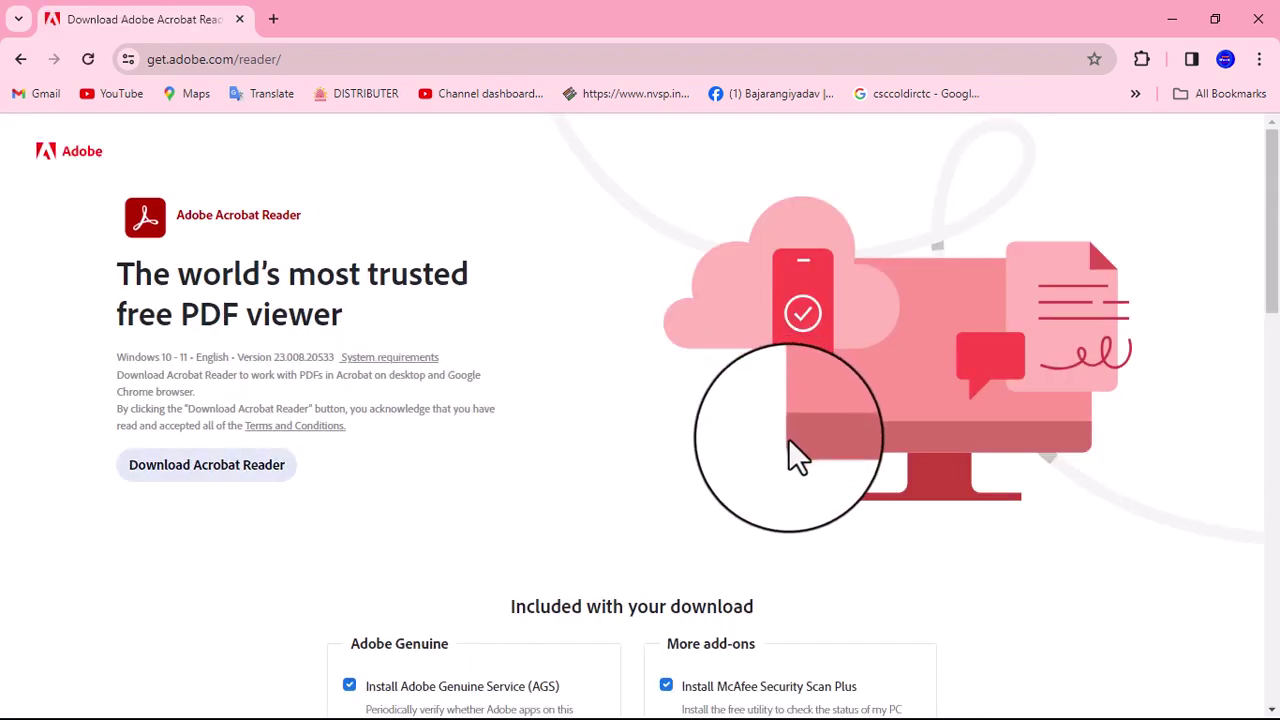
Download the Acrobat Reader installer Reader_en_install.exe (1,413 KB) to completion.
left_click(200, 472)
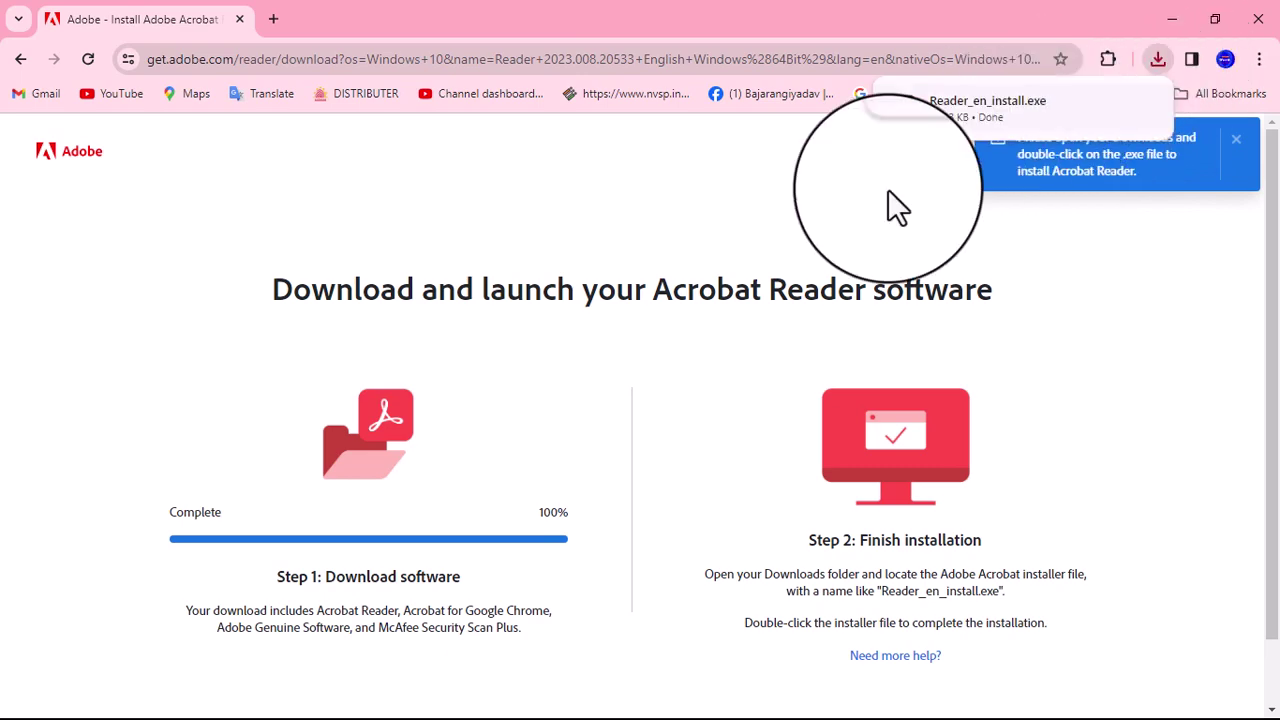
Run Reader_en_install from the Downloads folder, then minimize File Explorer.
mouse_move(1103, 111)
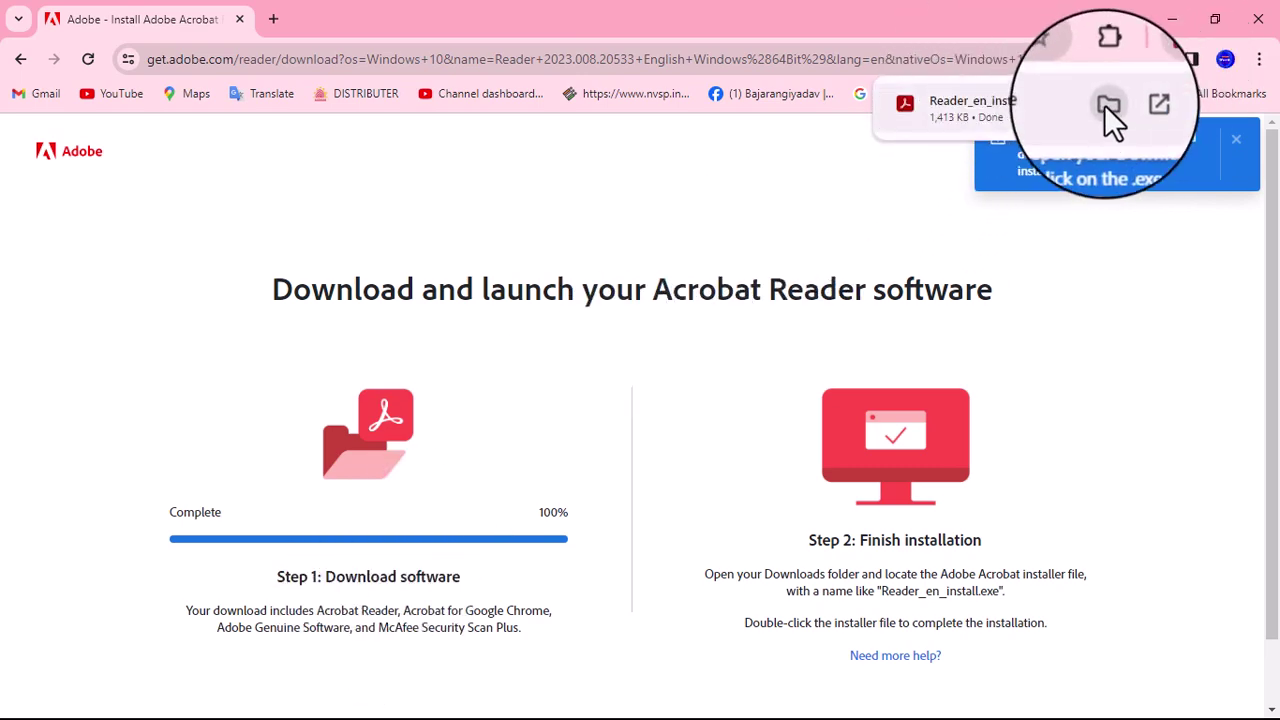
left_click(1104, 104)
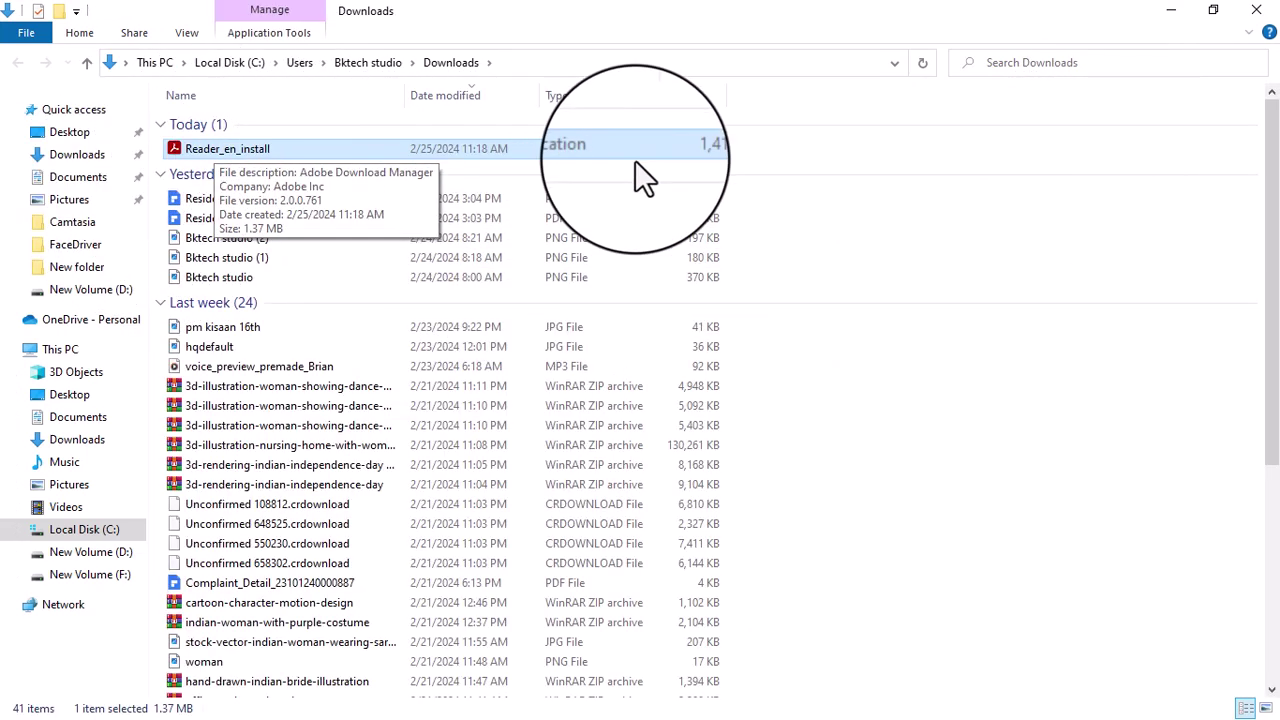
double_click(229, 151)
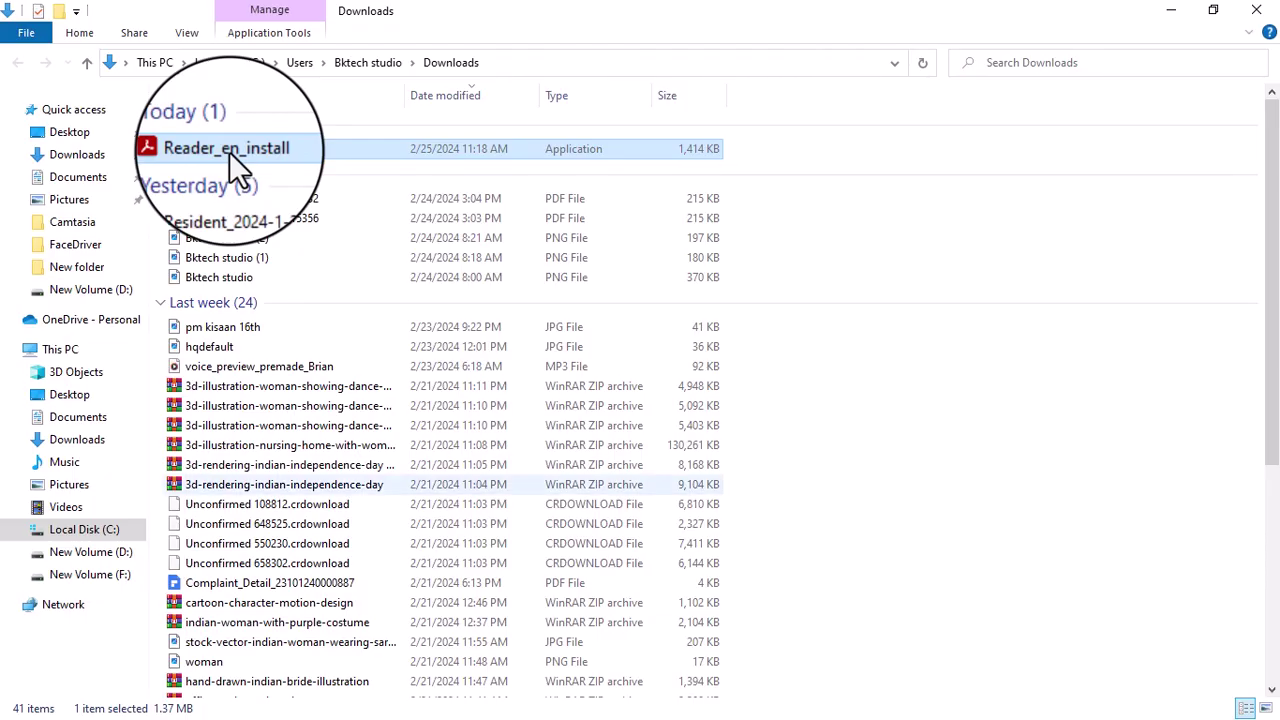
left_click(1171, 12)
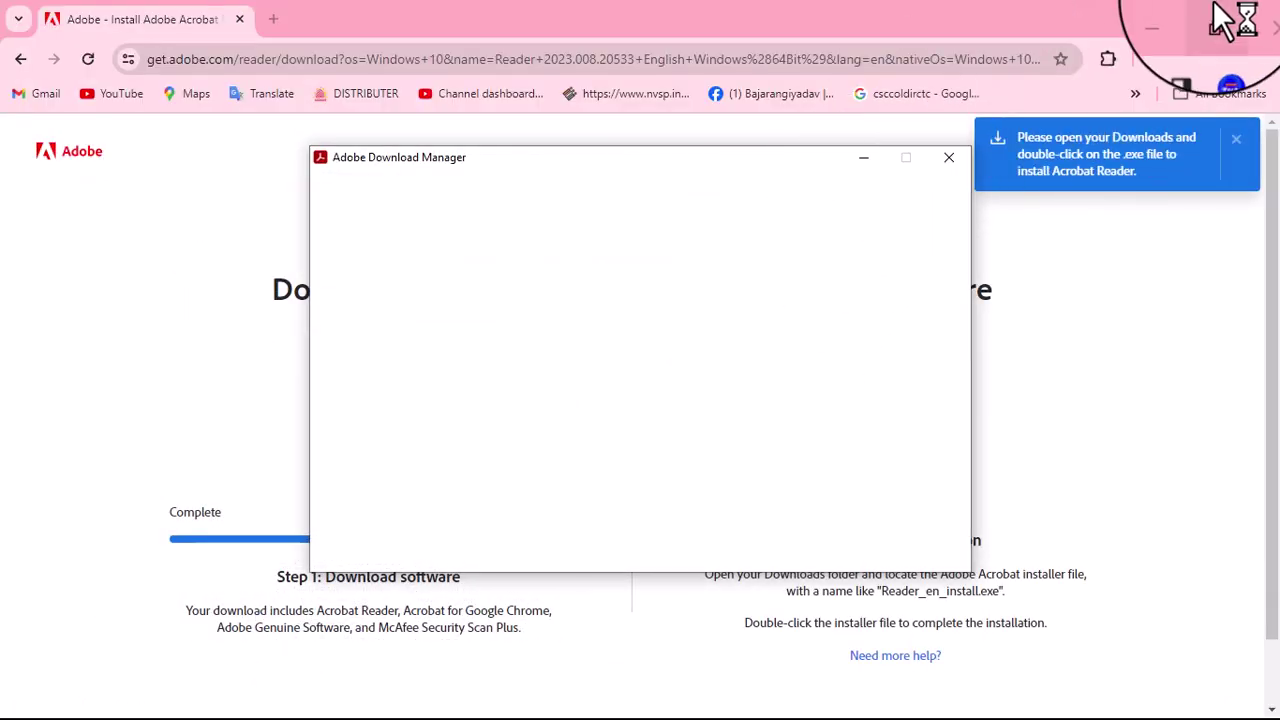
Let Acrobat Reader install, untick Launch Adobe Acrobat Reader, finish setup and minimize Chrome.
left_click(1171, 20)
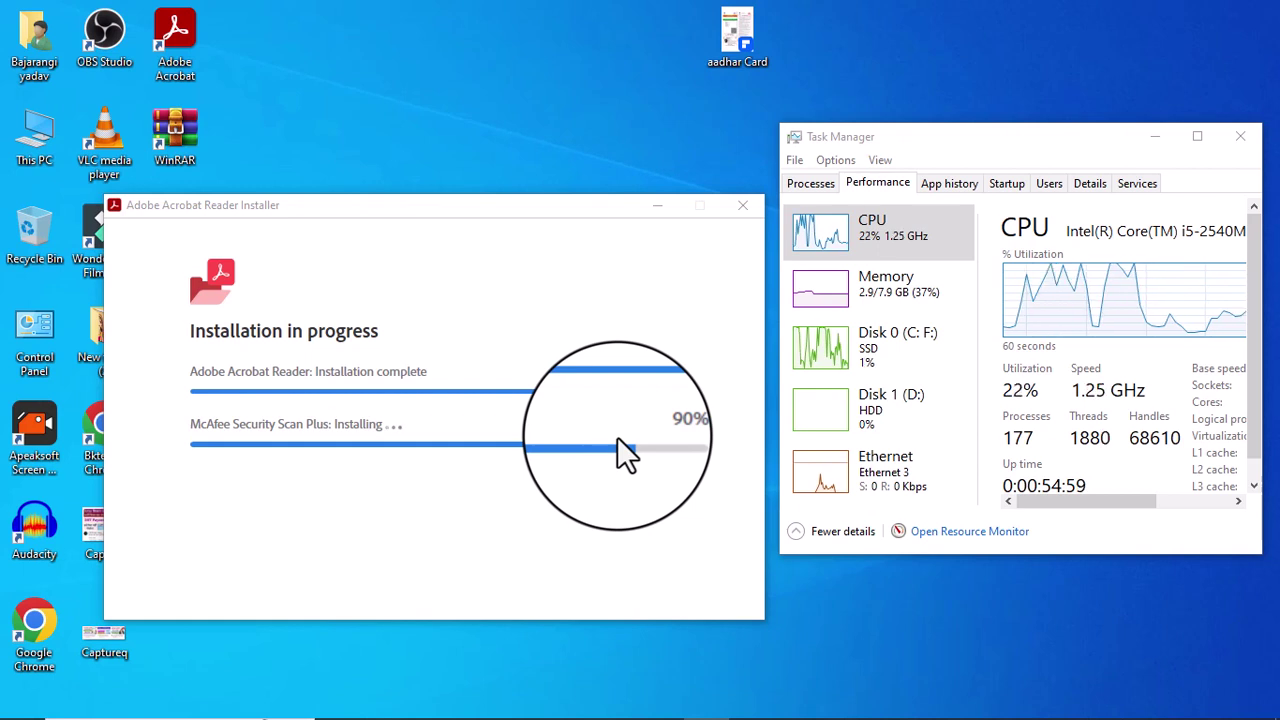
mouse_move(1120, 700)
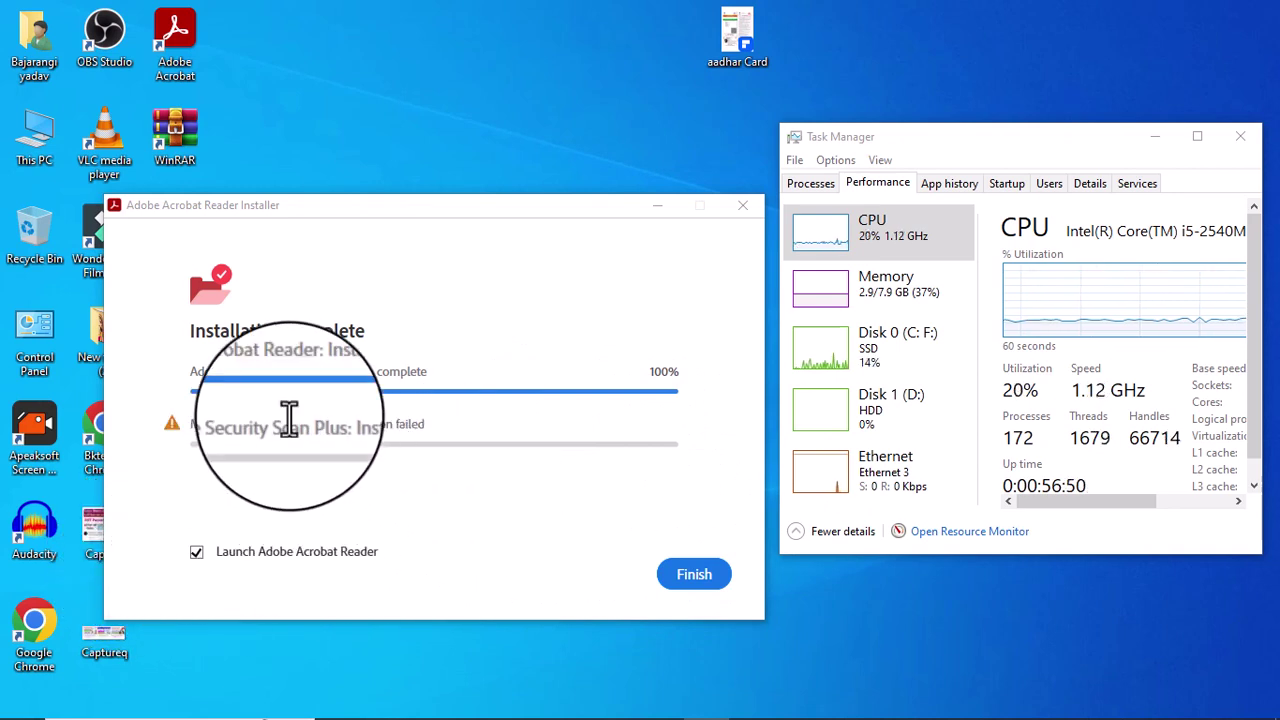
left_click(190, 556)
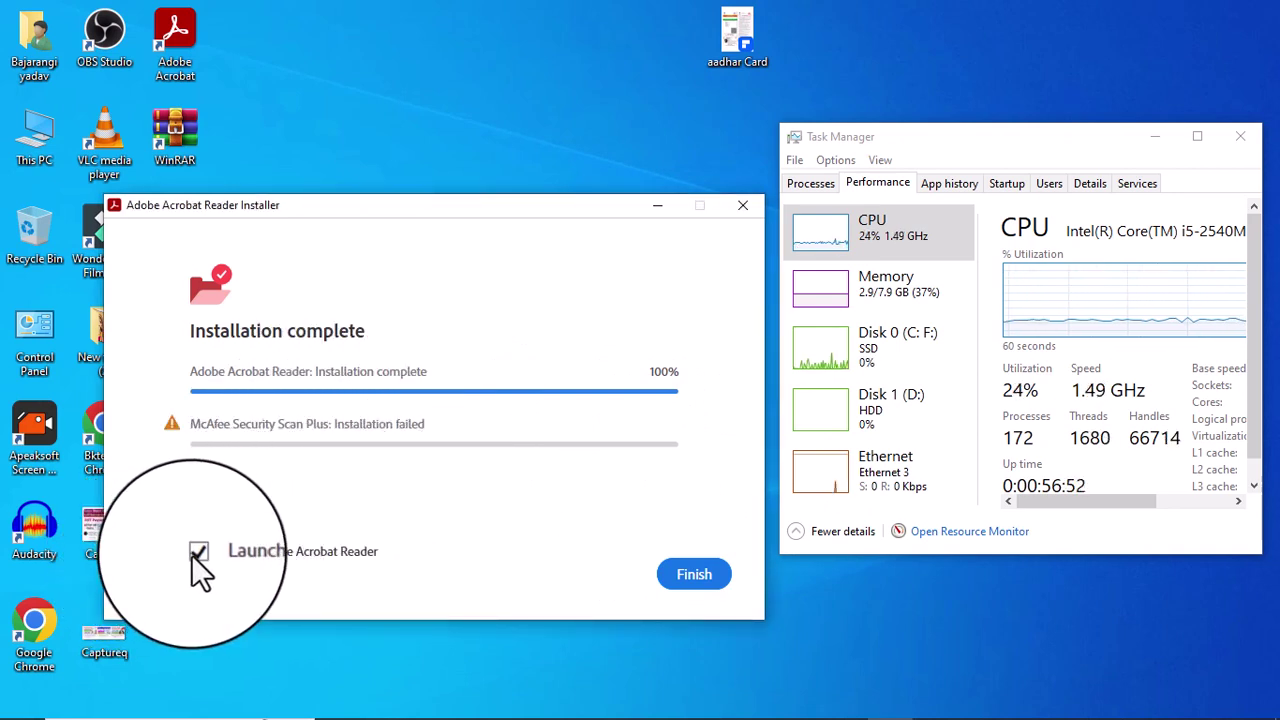
left_click(196, 552)
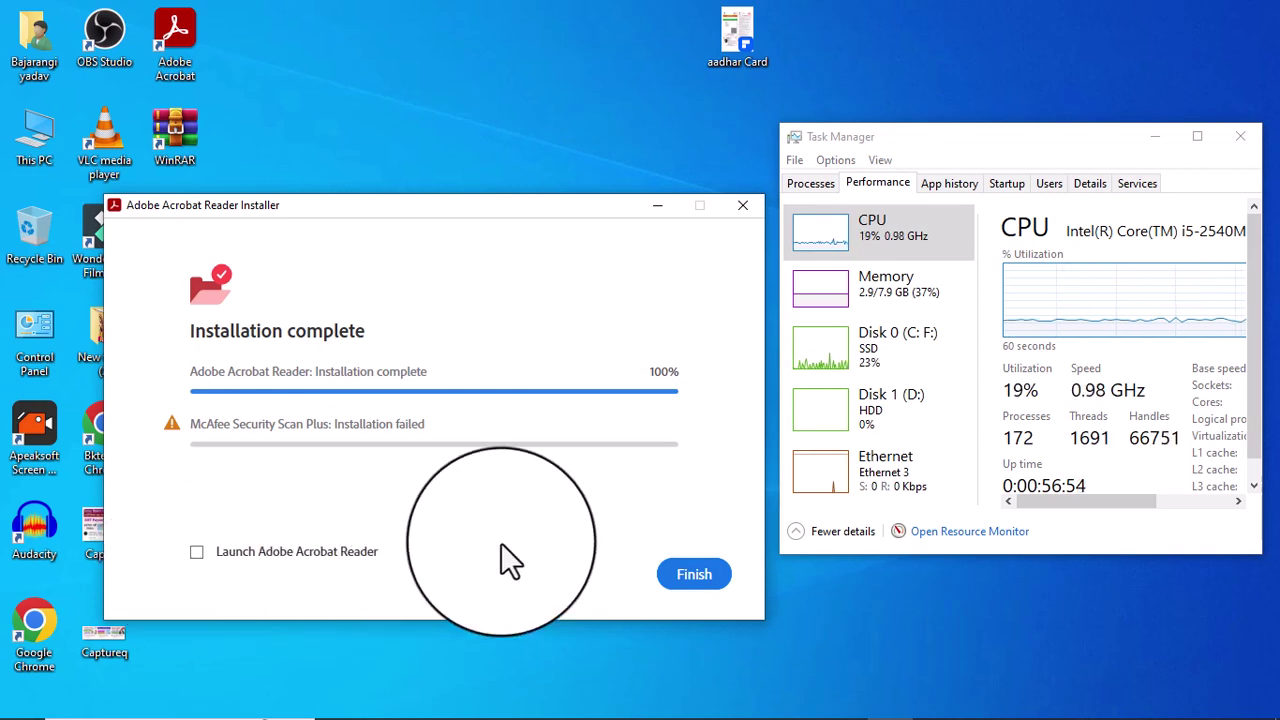
left_click(695, 575)
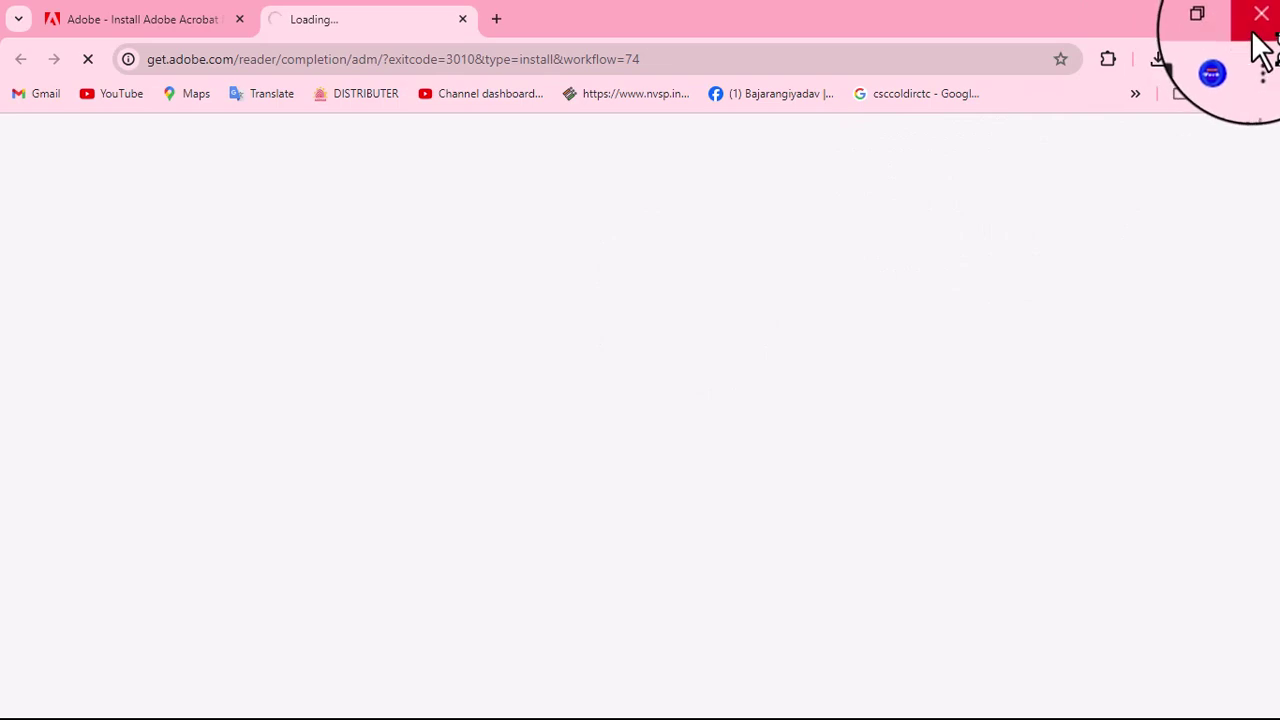
left_click(1172, 18)
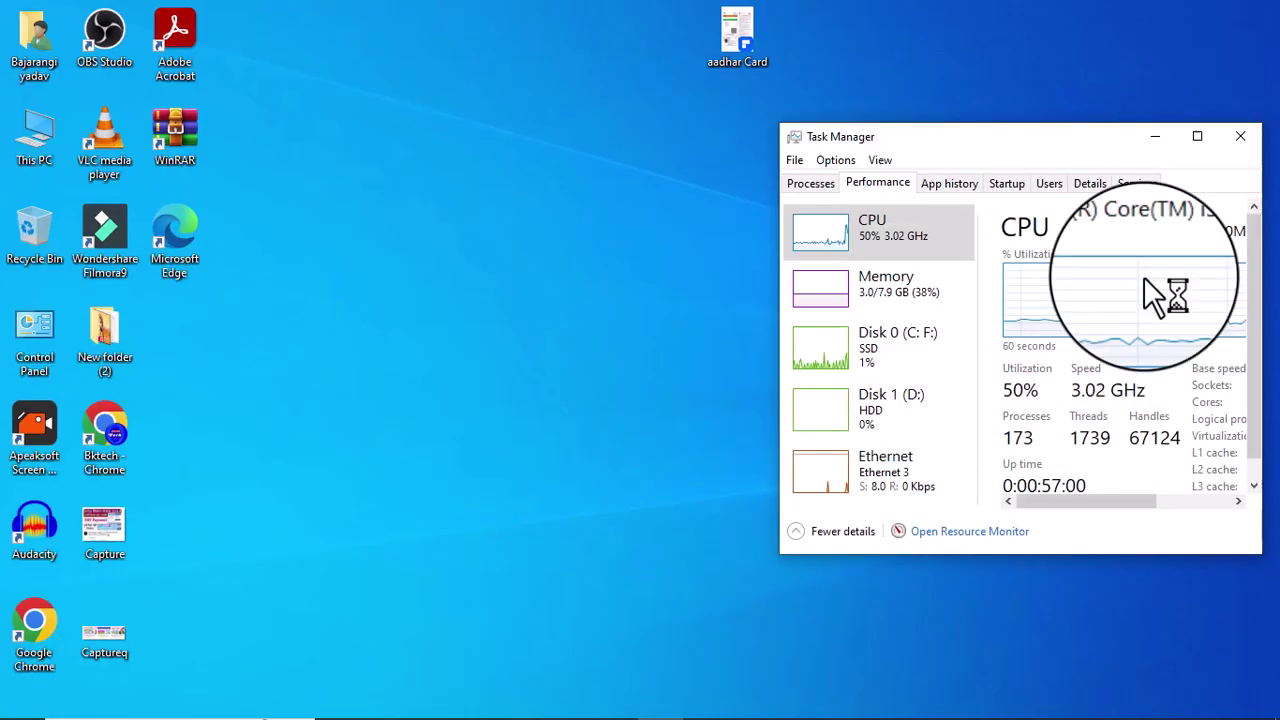
Minimize Task Manager and finish saving the received 953 KB EAadhaar file to Documents.
left_click(1145, 139)
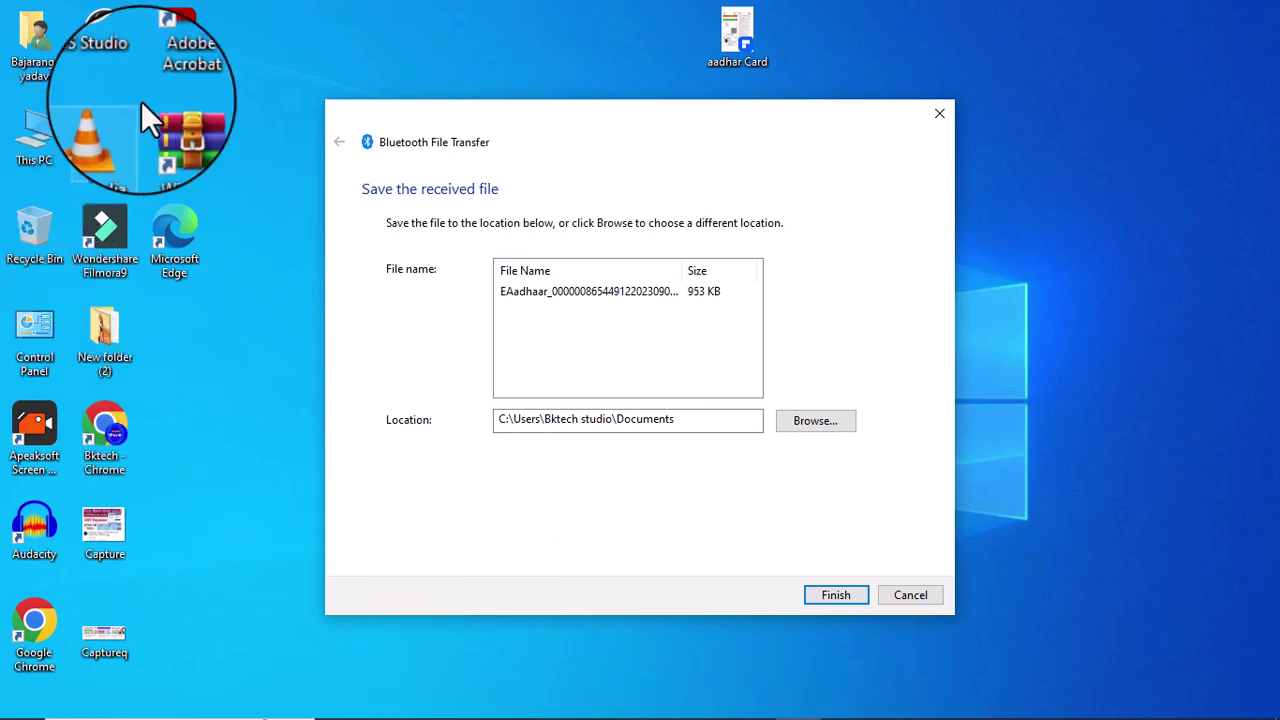
left_click(826, 598)
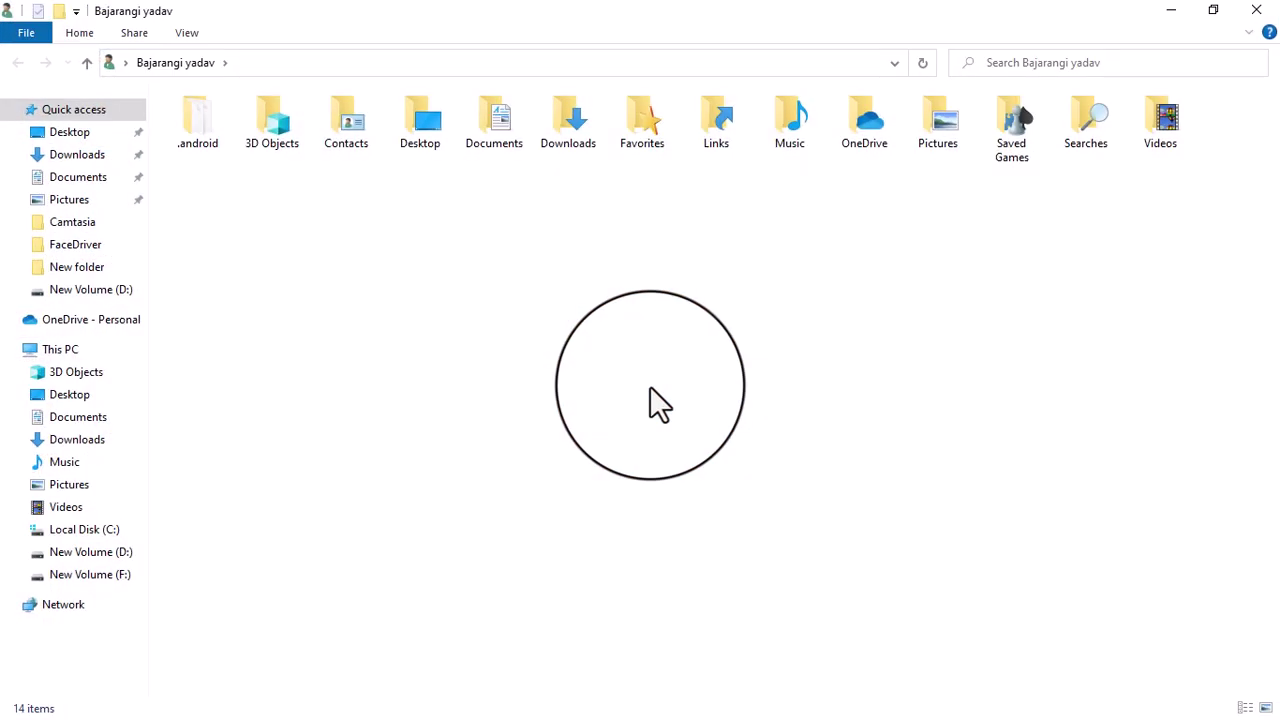
Copy the EAadhaar PDF from Documents and paste it onto the desktop.
double_click(503, 143)
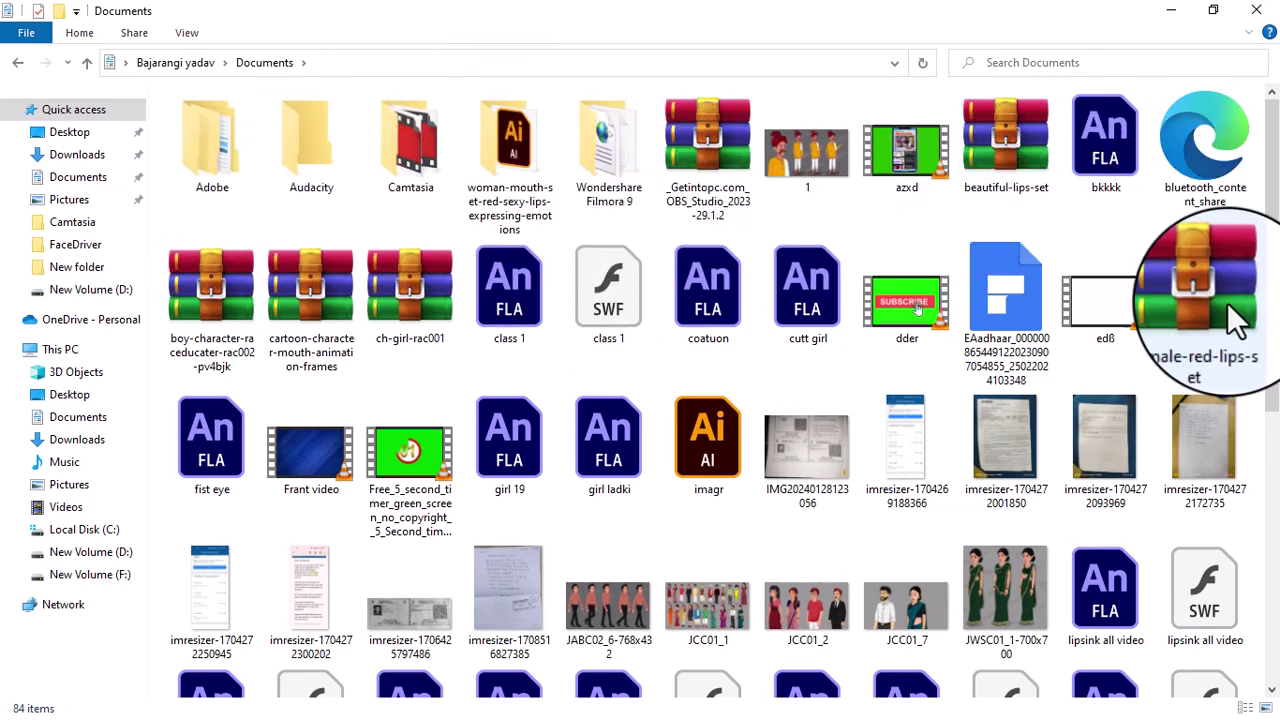
right_click(993, 303)
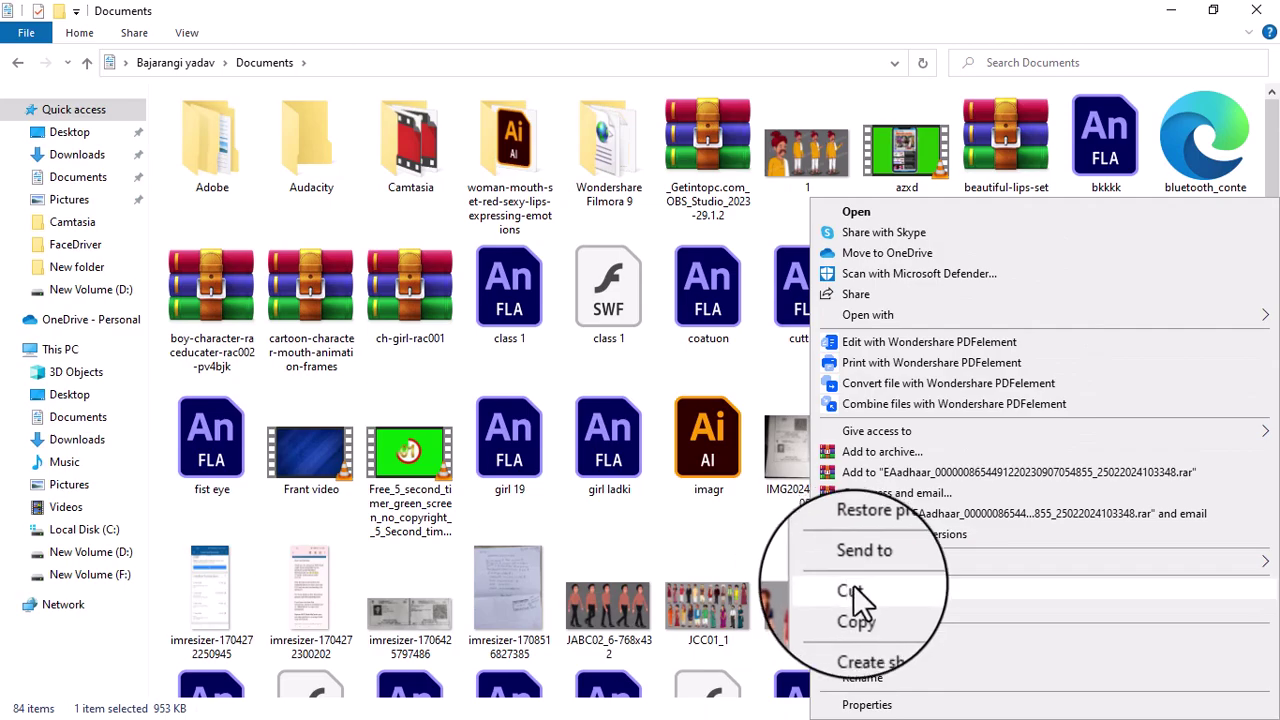
left_click(849, 585)
left_click(1171, 10)
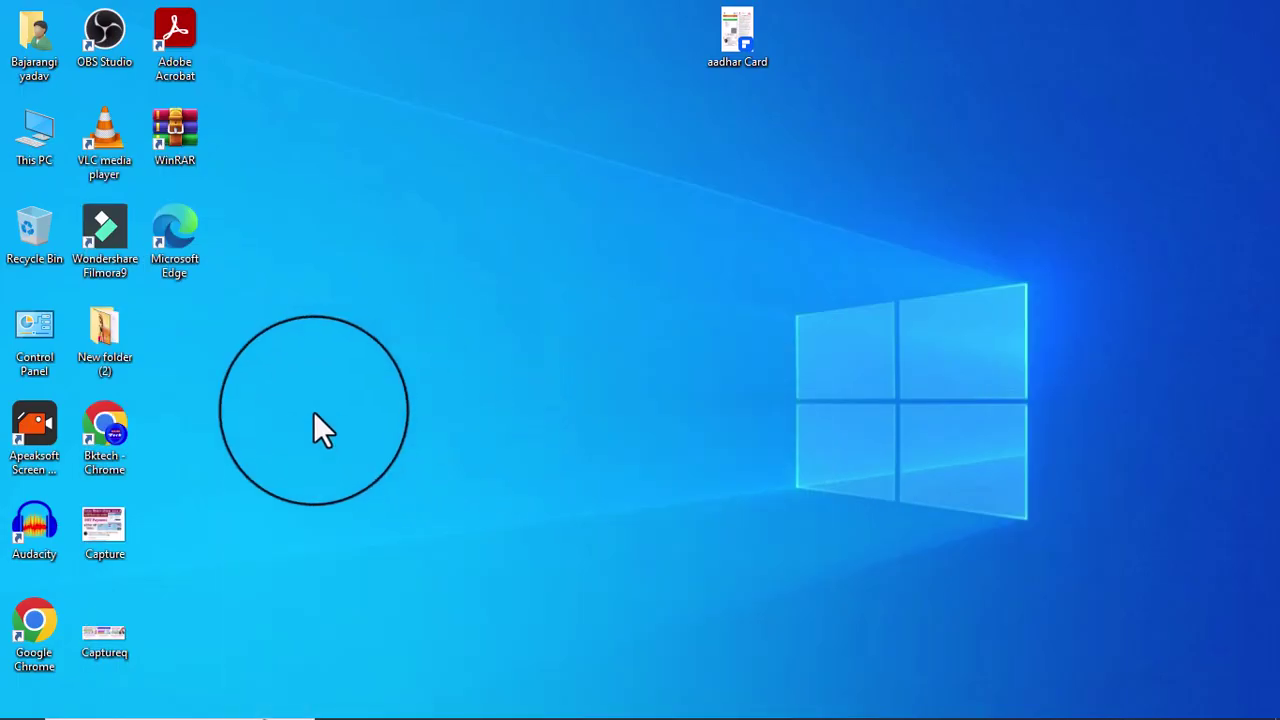
right_click(314, 412)
left_click(360, 497)
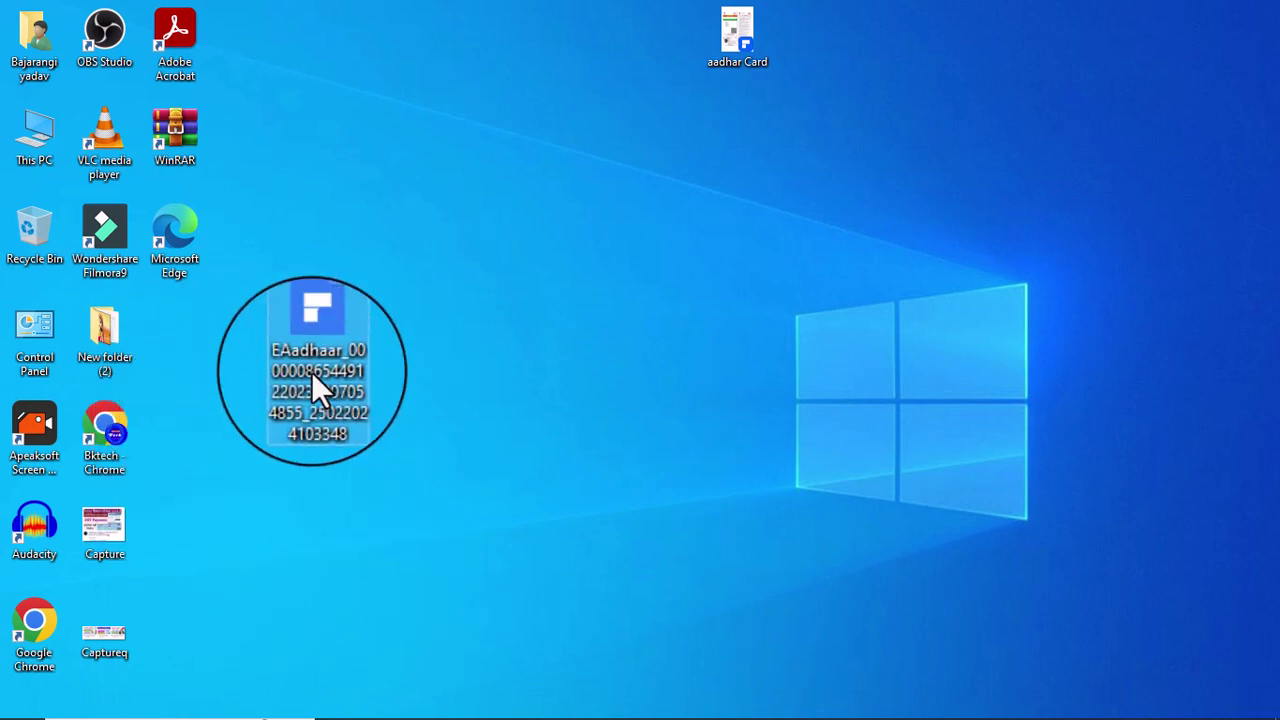
Rearrange the aadhar Card and EAadhaar icons on the desktop.
left_click(585, 50)
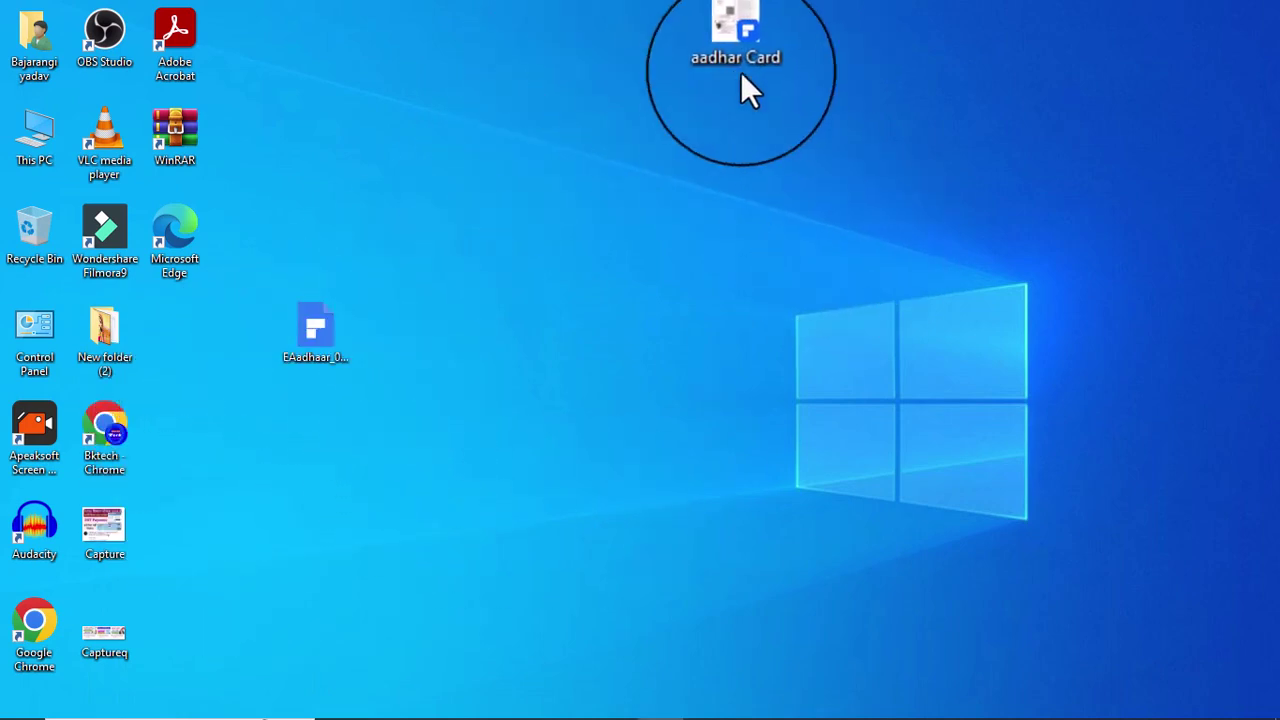
mouse_move(742, 40)
left_mouse_down()
mouse_move(698, 1)
mouse_move(730, 44)
left_mouse_up()
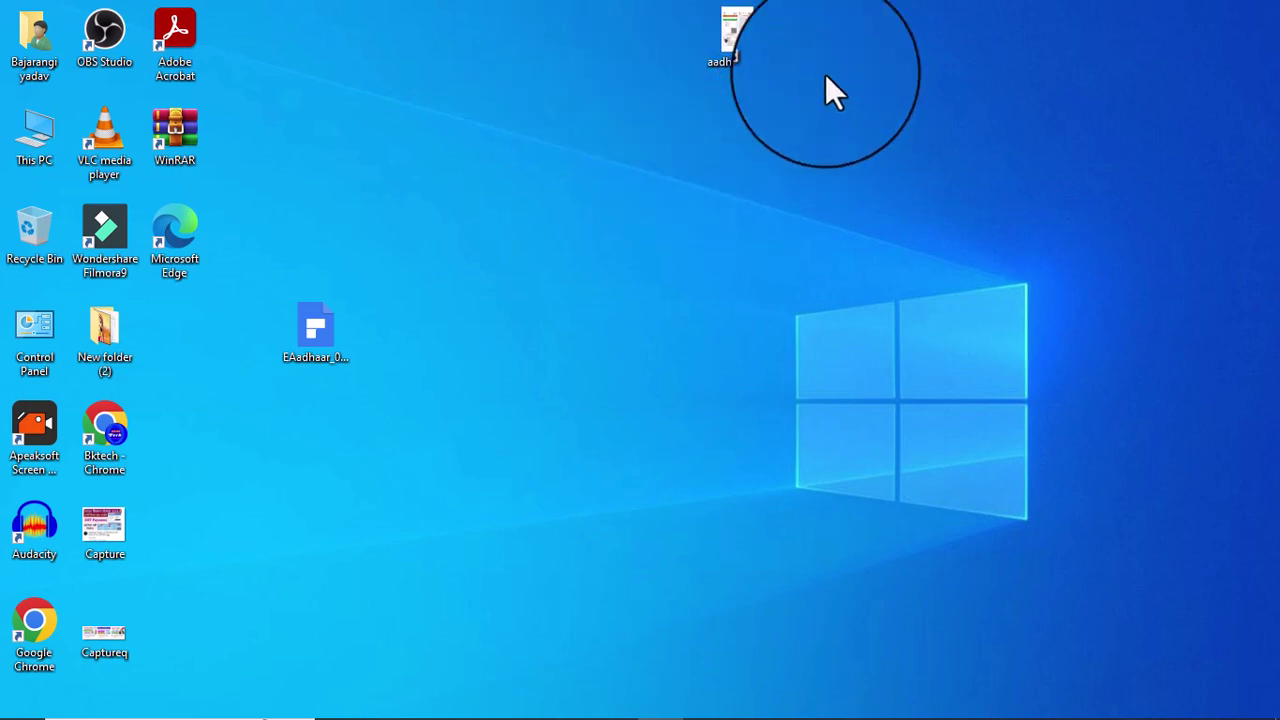
left_click_drag(770, 31, 700, 43)
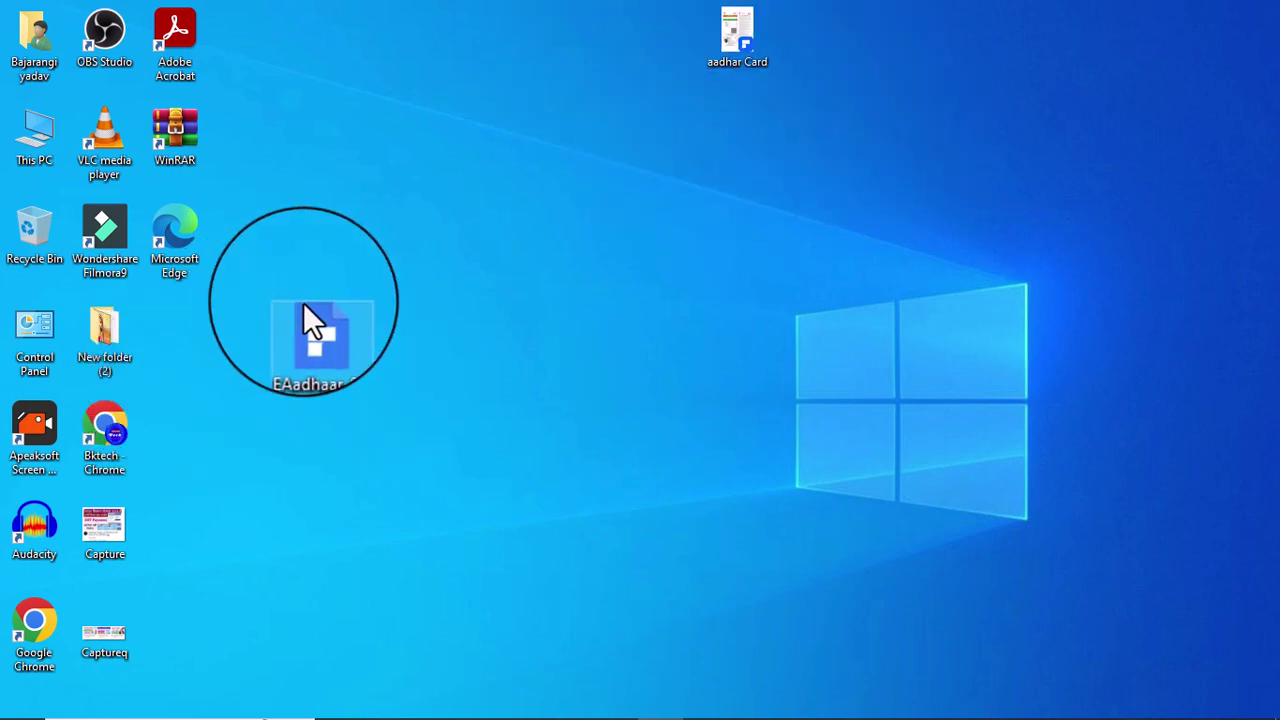
left_click_drag(300, 345, 278, 398)
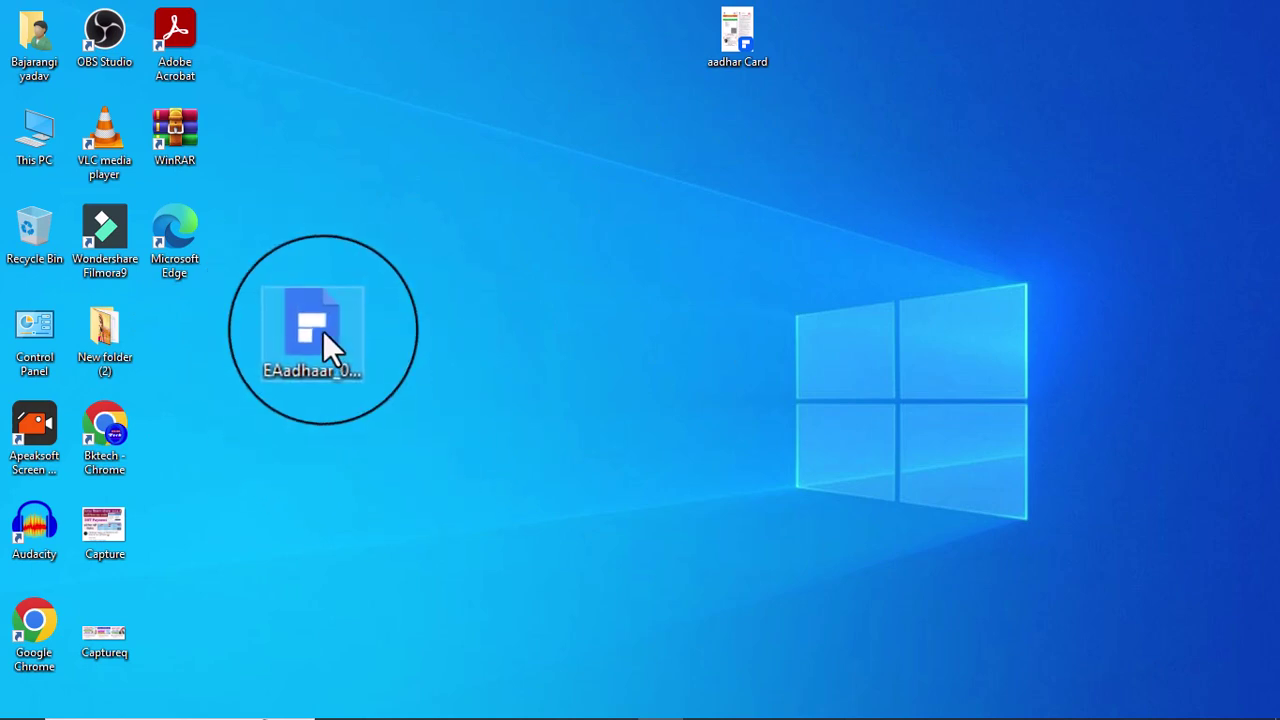
Open the EAadhaar PDF with Wondershare PDFelement and enter its document password.
double_click(322, 330)
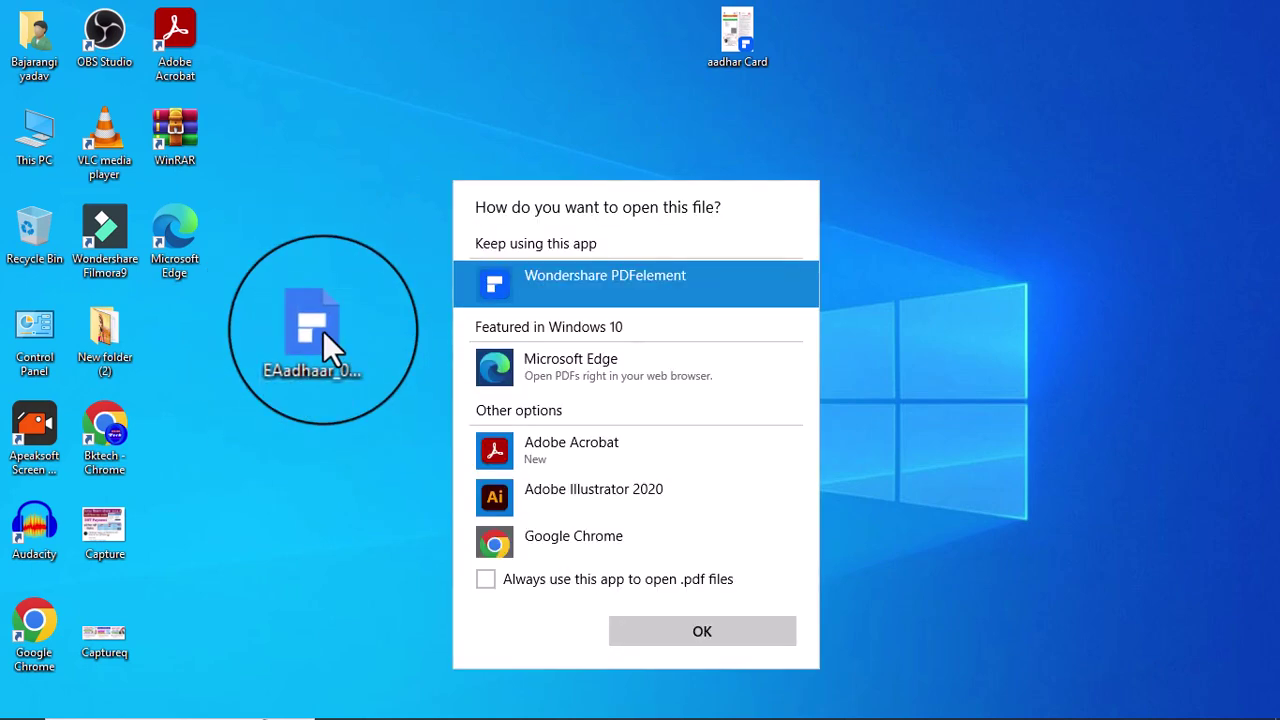
left_click(702, 631)
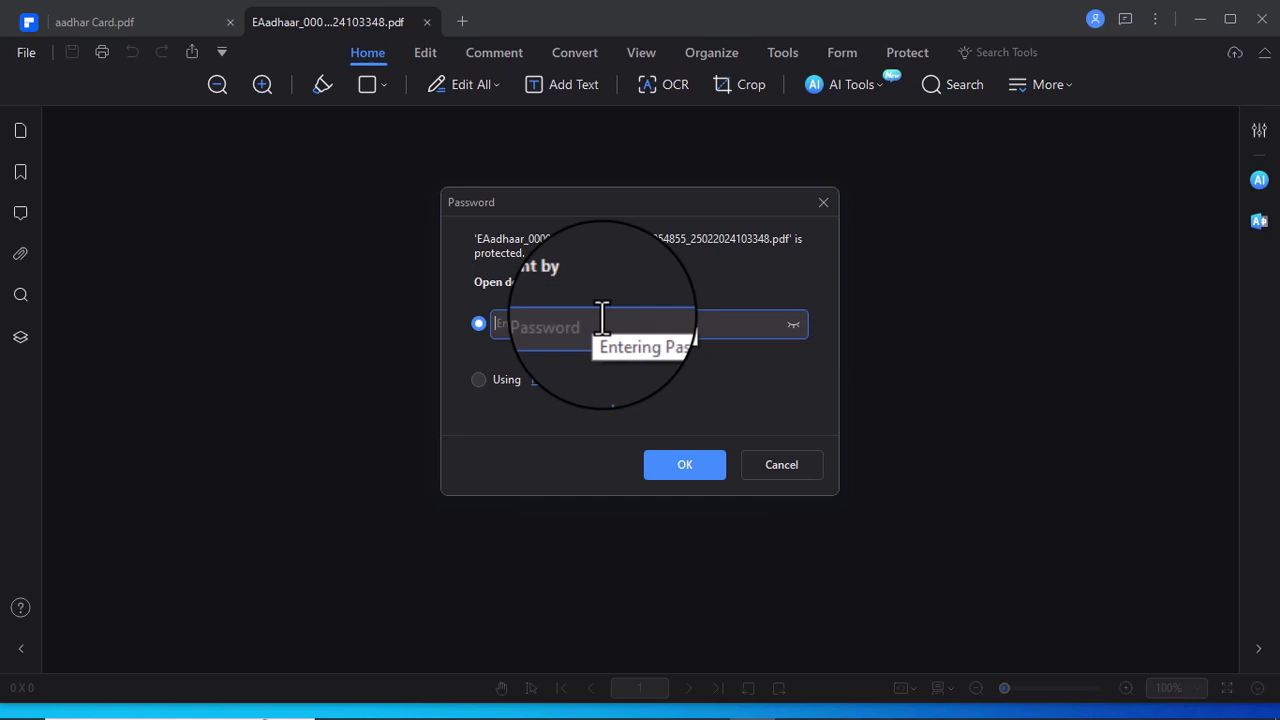
type("•")
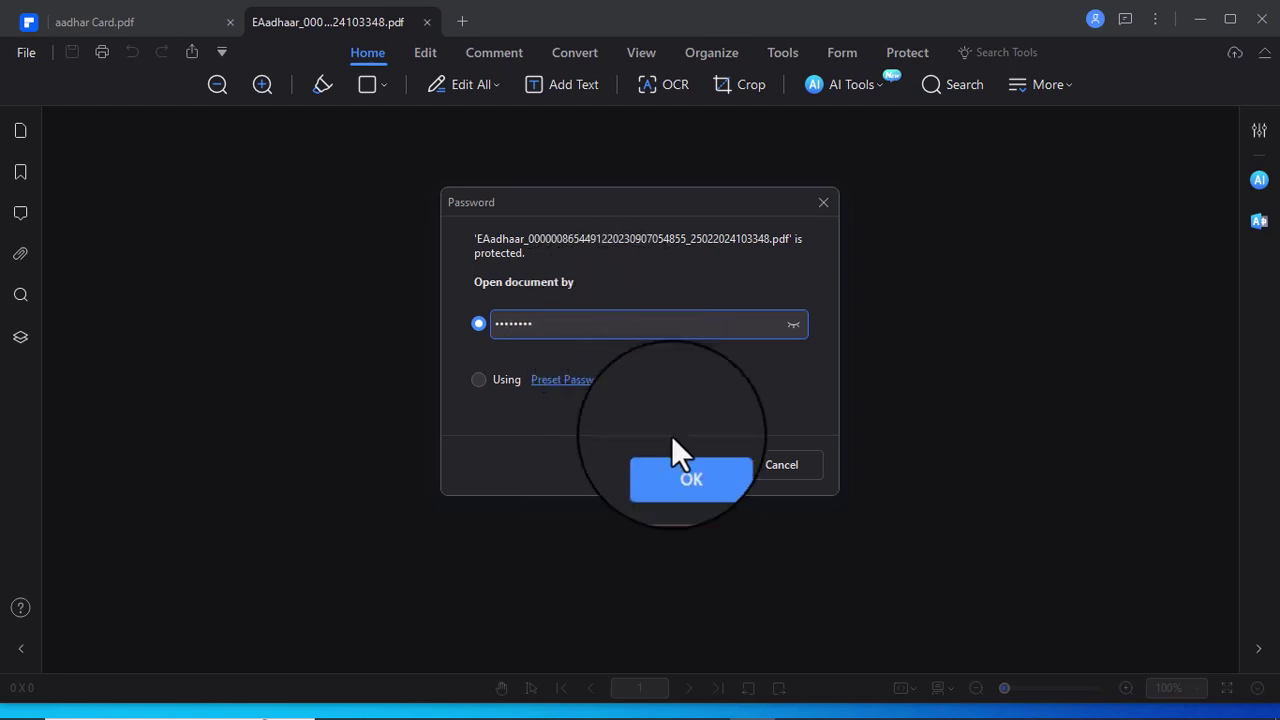
left_click(677, 463)
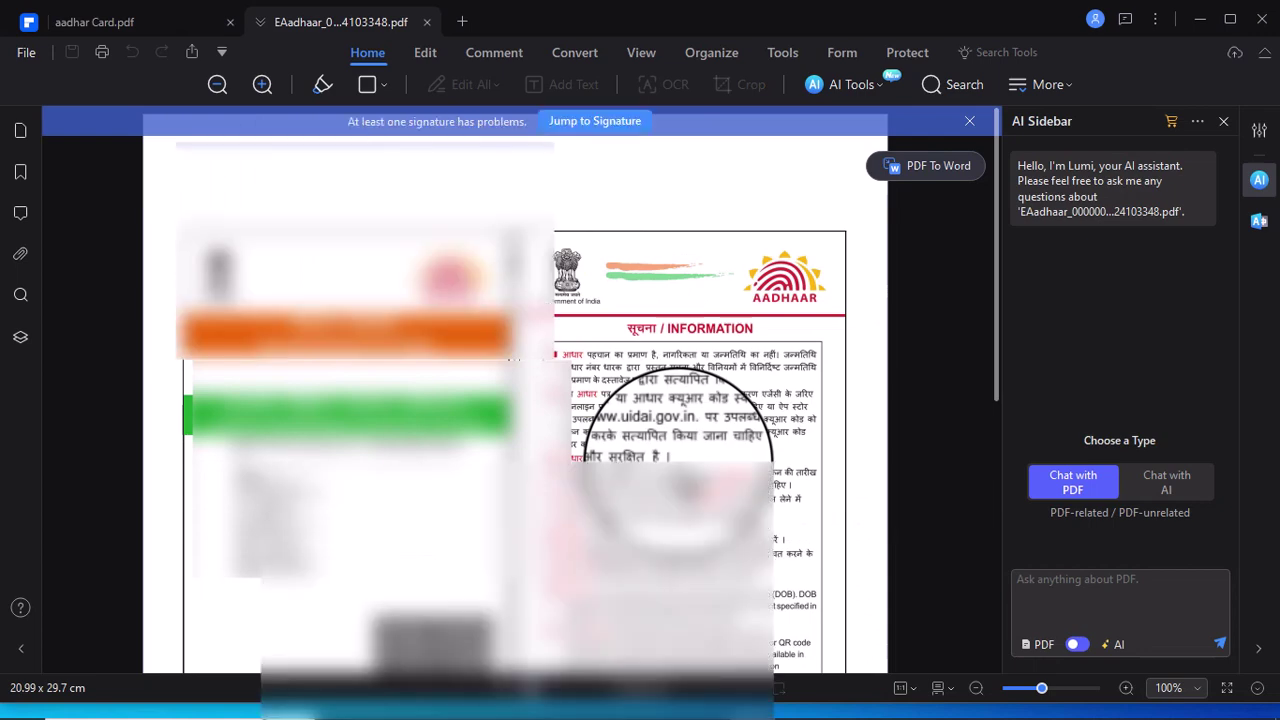
Quit PDFelement, choosing Close All Tabs for the open EAadhaar document.
scroll(678, 463, "down", 5)
scroll(560, 390, "up", 2)
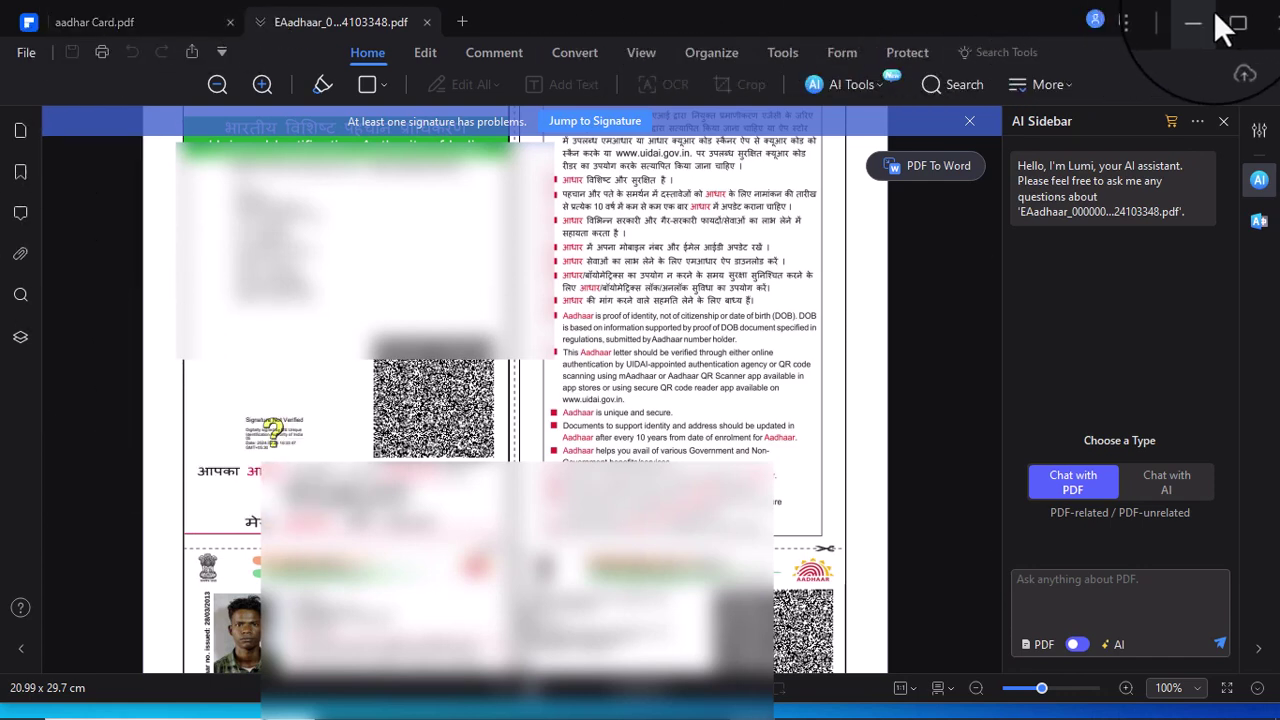
left_click(1266, 20)
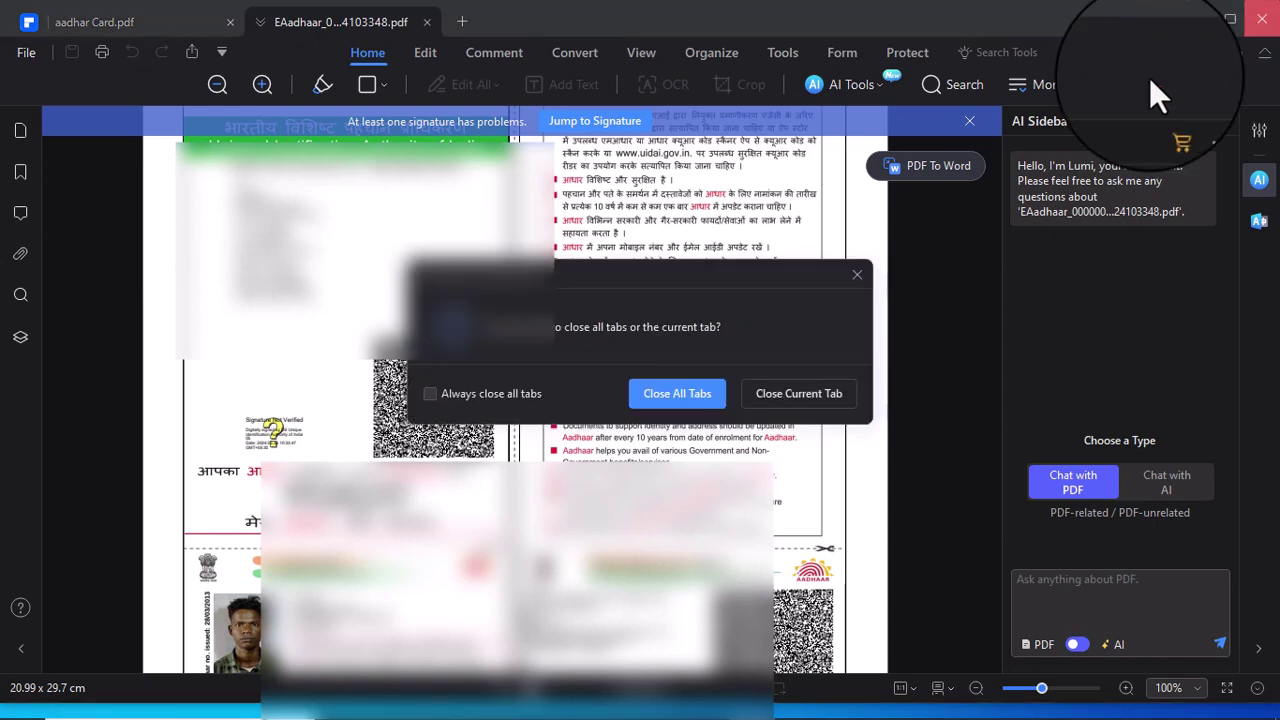
left_click(668, 395)
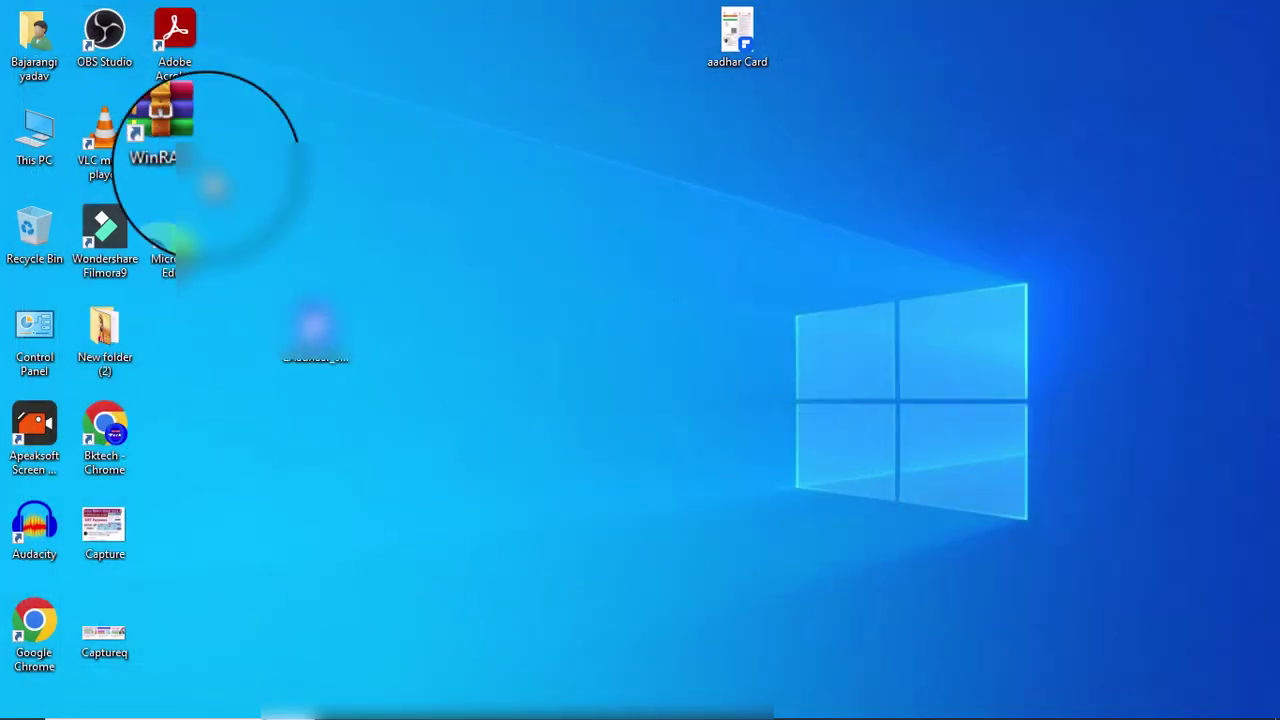
Start Acrobat Reader from its desktop icon and dismiss the 'Open all PDFs in Acrobat Reader' prompt.
double_click(176, 33)
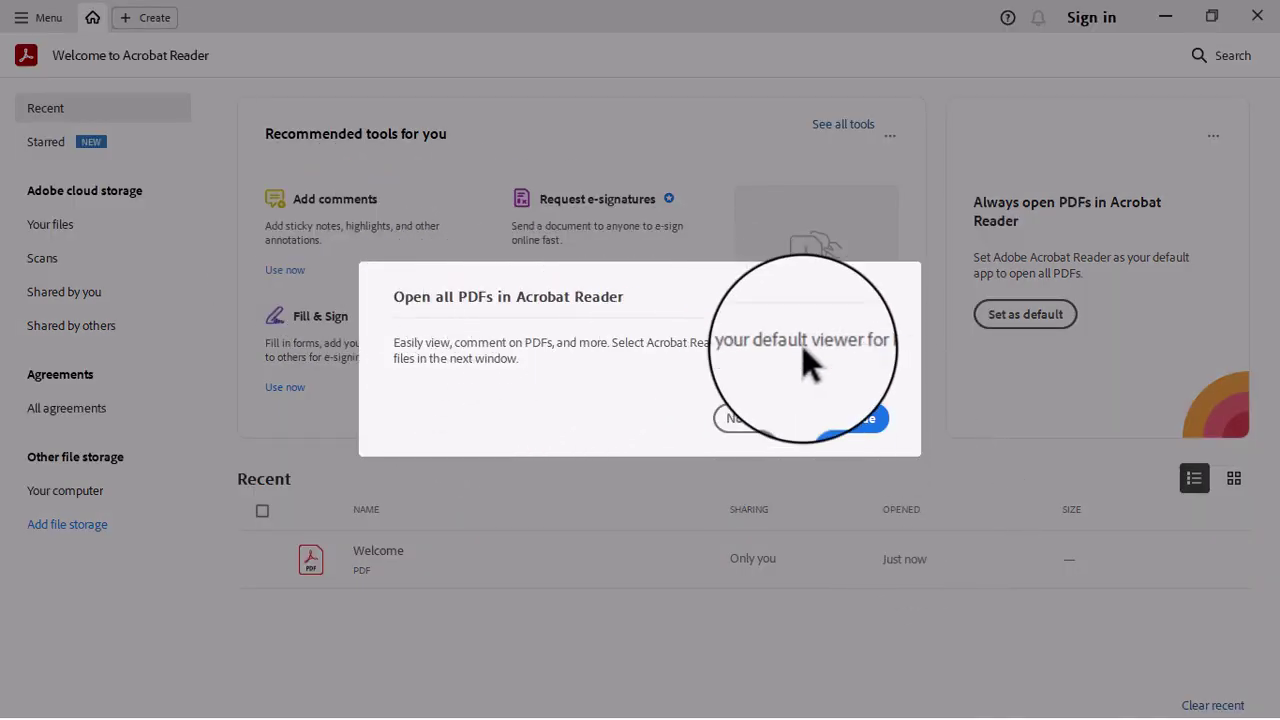
left_click(749, 418)
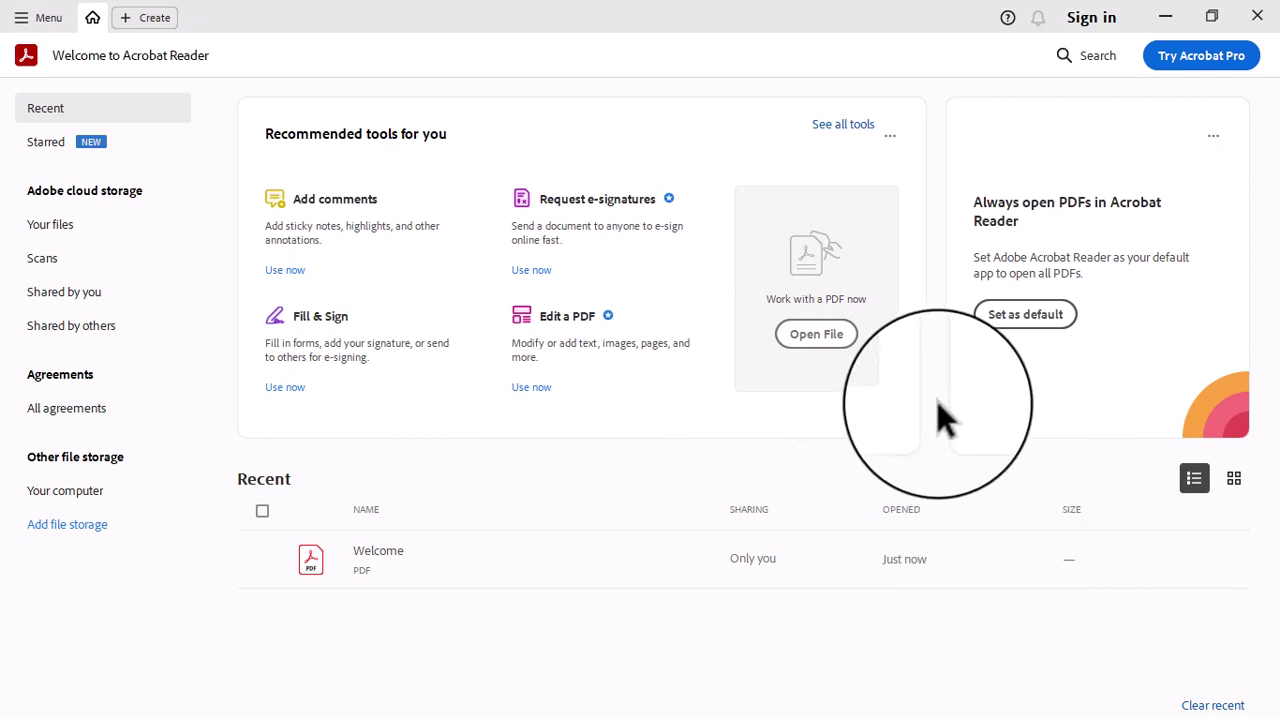
Open the EAadhaar PDF from the Desktop through Acrobat Reader's Open File dialog.
left_click(803, 340)
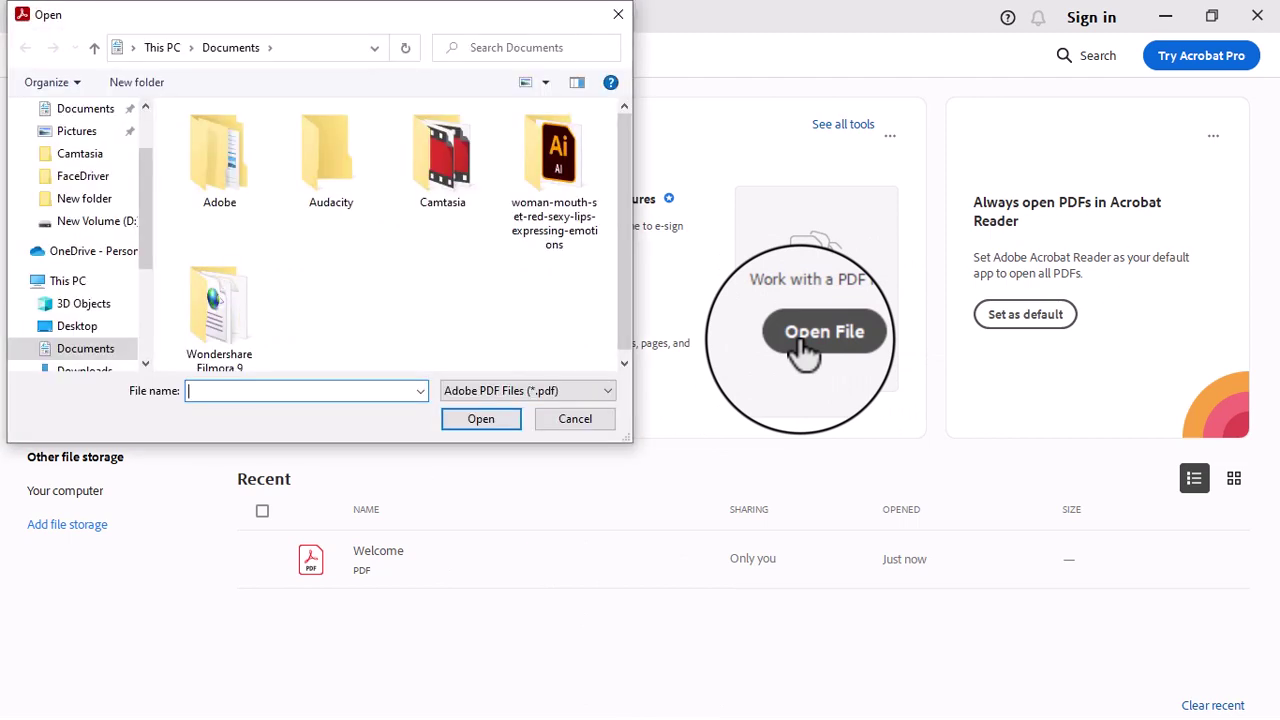
left_click(77, 326)
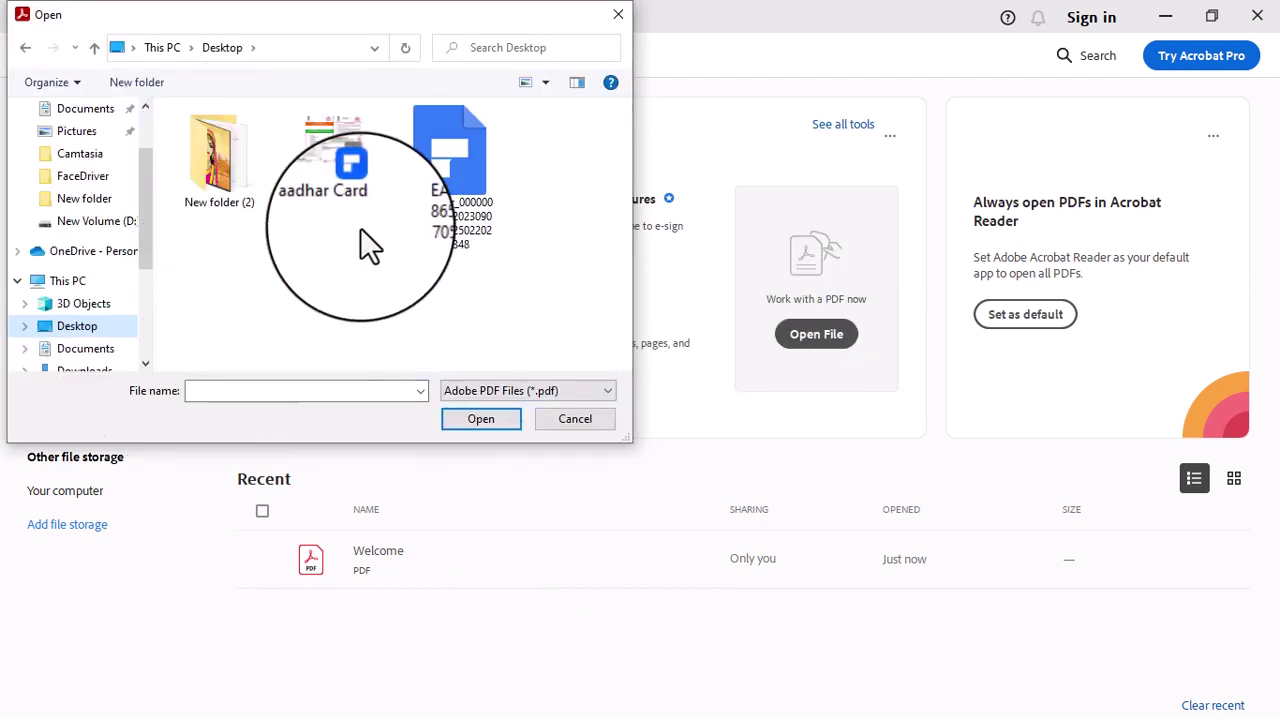
left_click(441, 161)
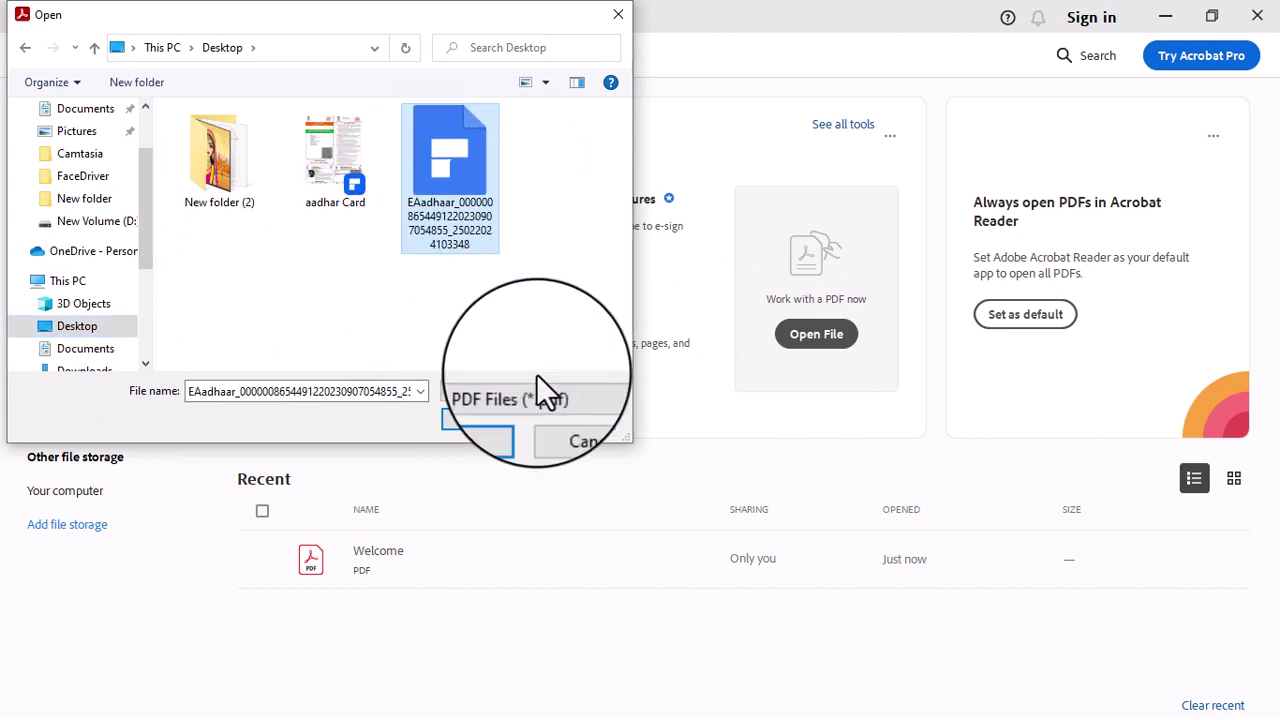
left_click(462, 417)
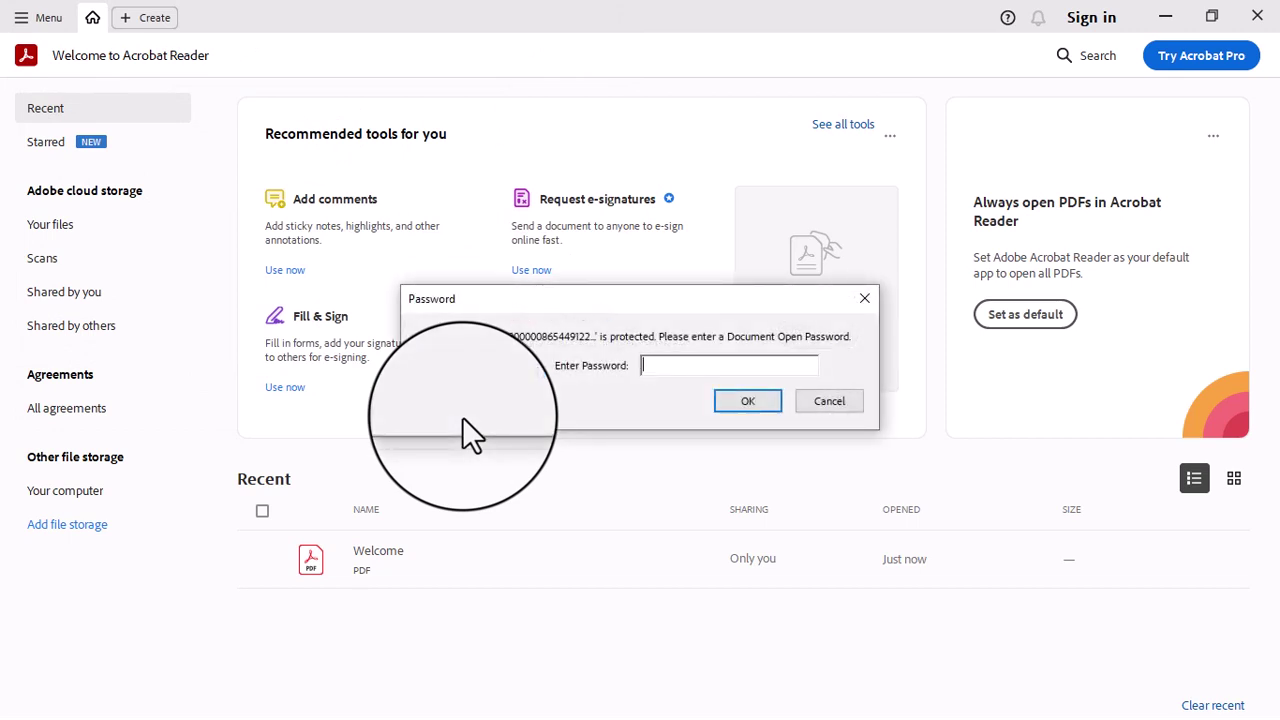
Enter the e-Aadhaar PDF's document open password and confirm to unlock the card.
type("****")
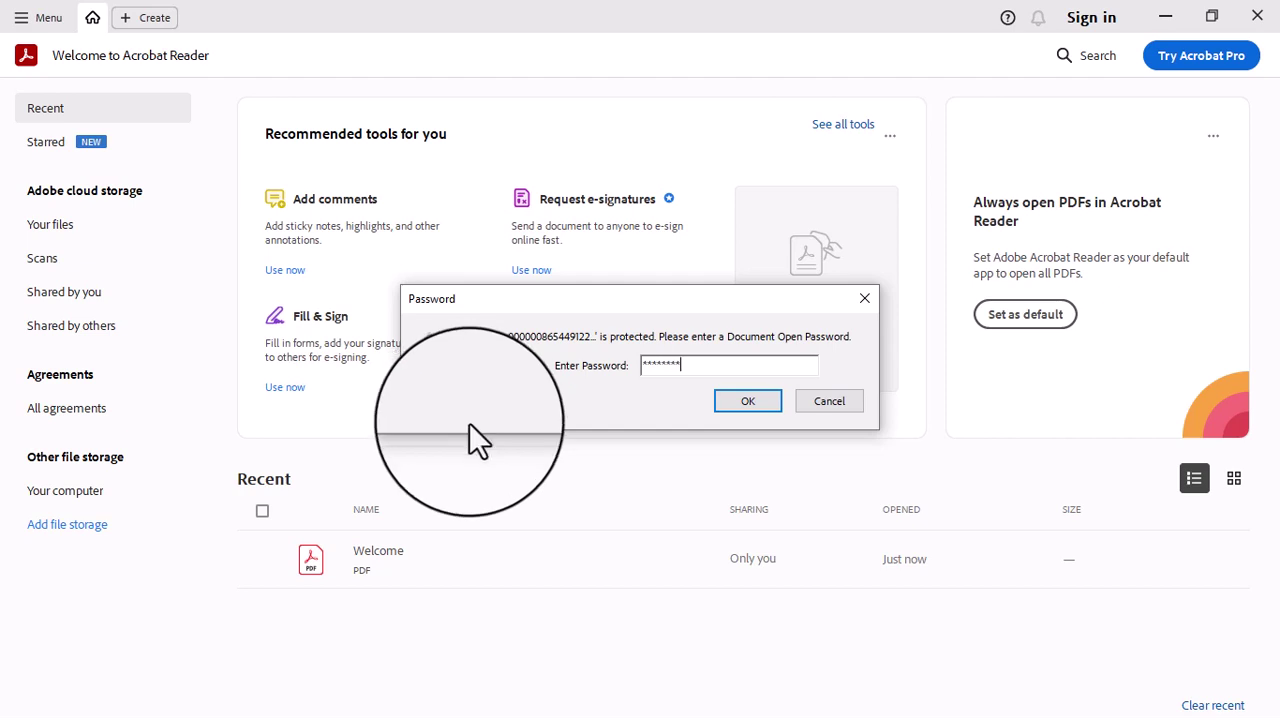
left_click(740, 403)
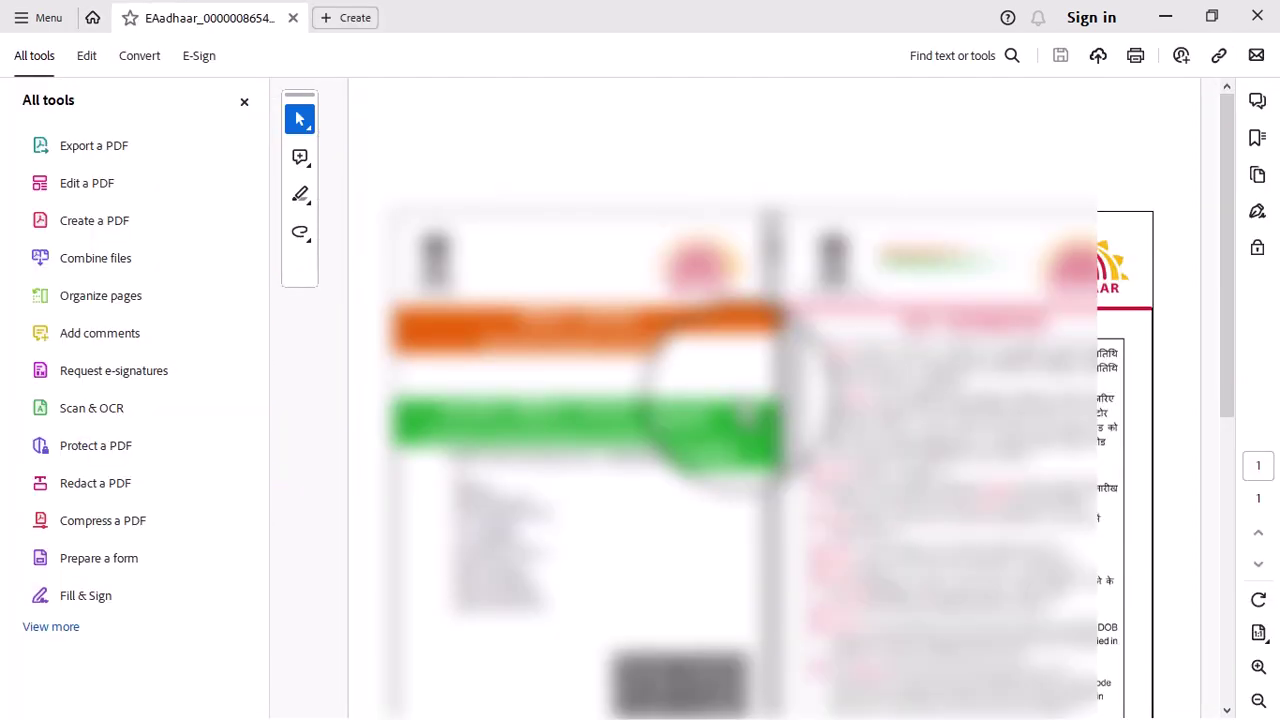
Scroll down to the signature field beside the Aadhaar number to reveal its validity-unknown status.
scroll(766, 460, "down", 3)
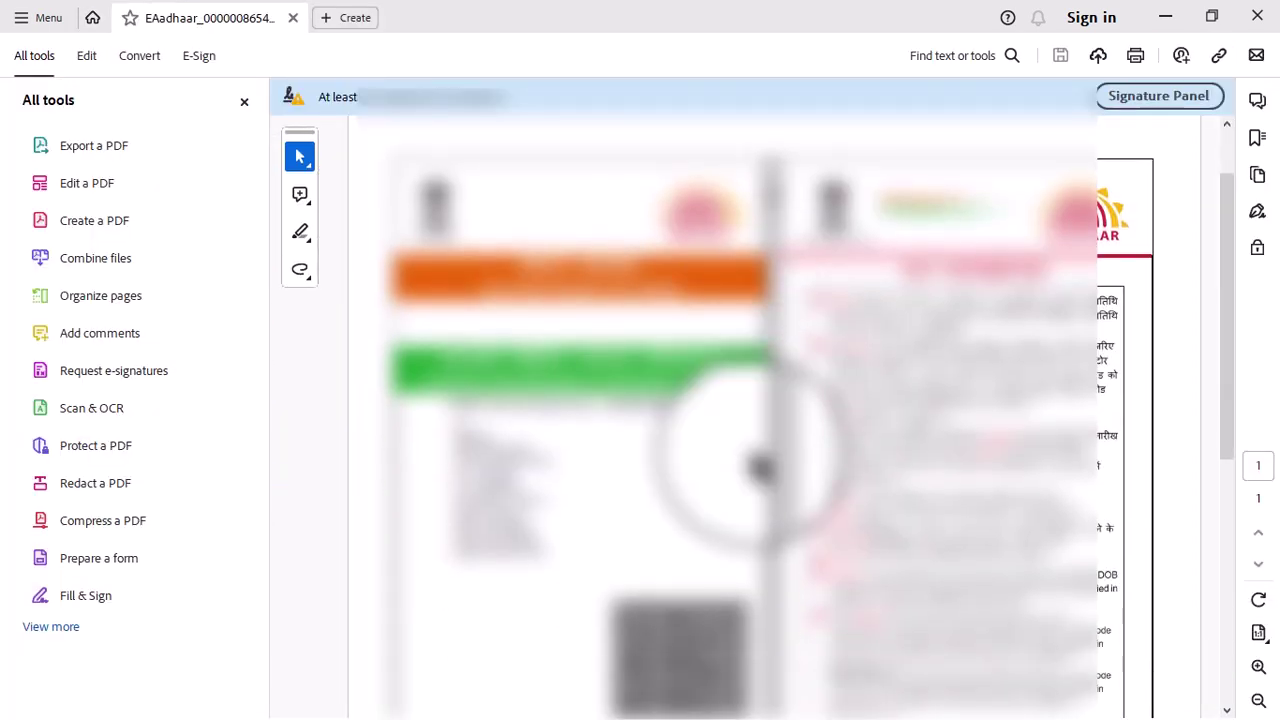
scroll(762, 468, "down", 3)
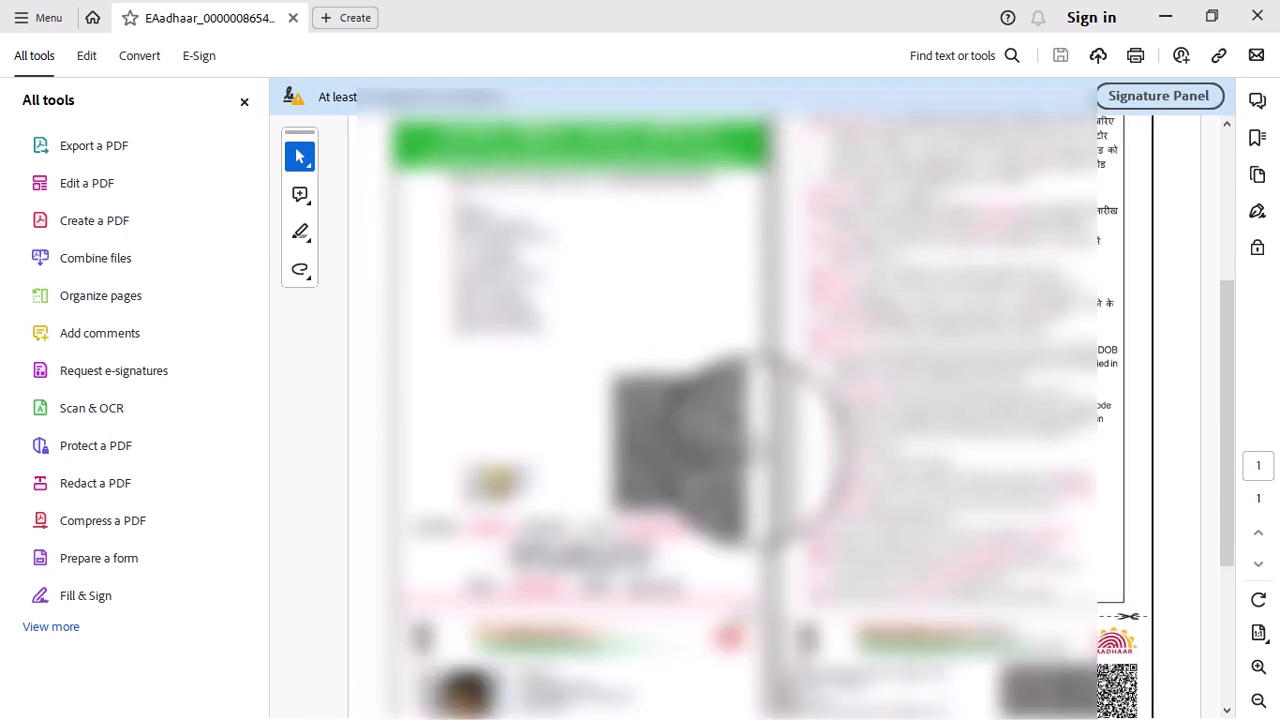
scroll(760, 440, "down", 2)
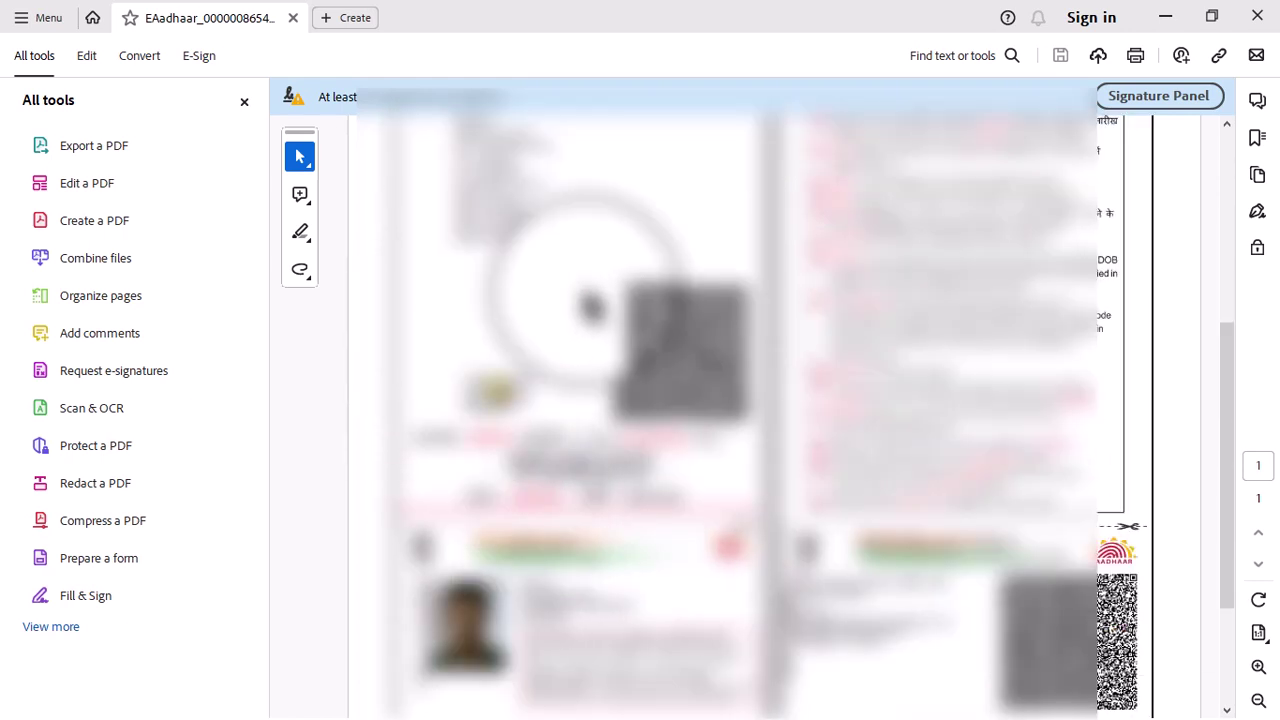
mouse_move(470, 392)
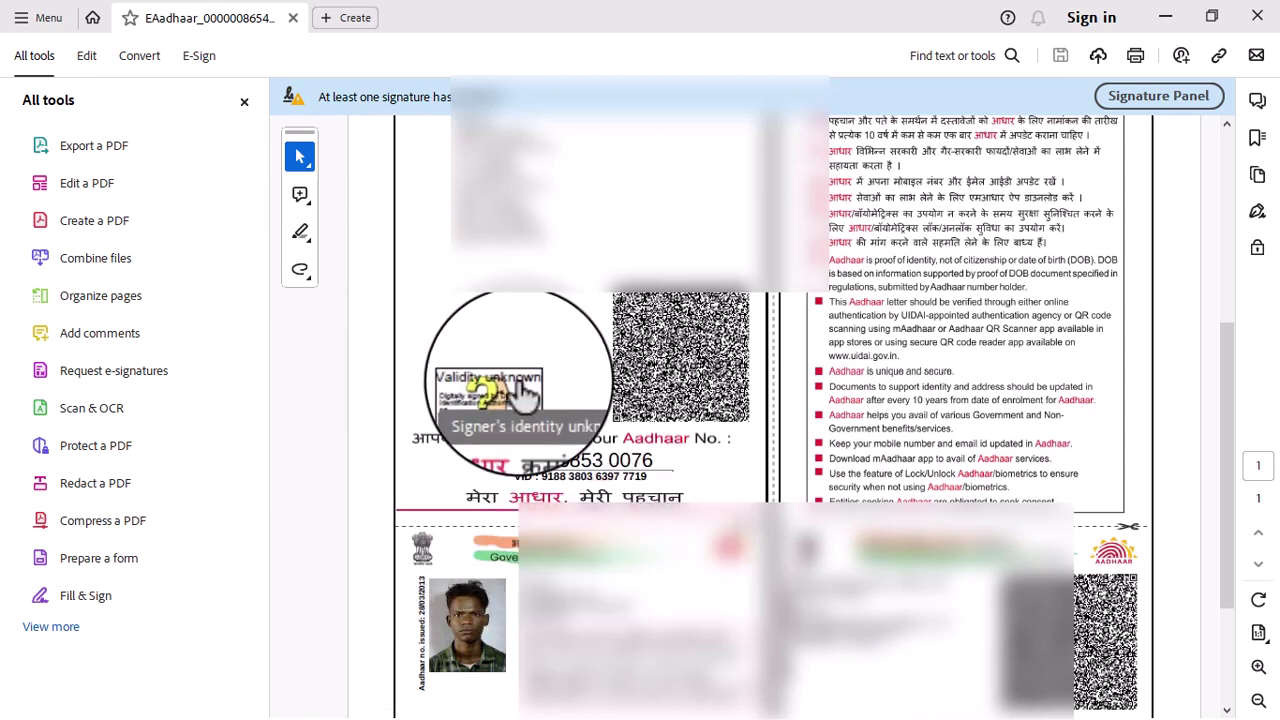
Validate the card's signature and view the signer's certificate, DS Unique Identification Authority of India 05.
right_click(523, 392)
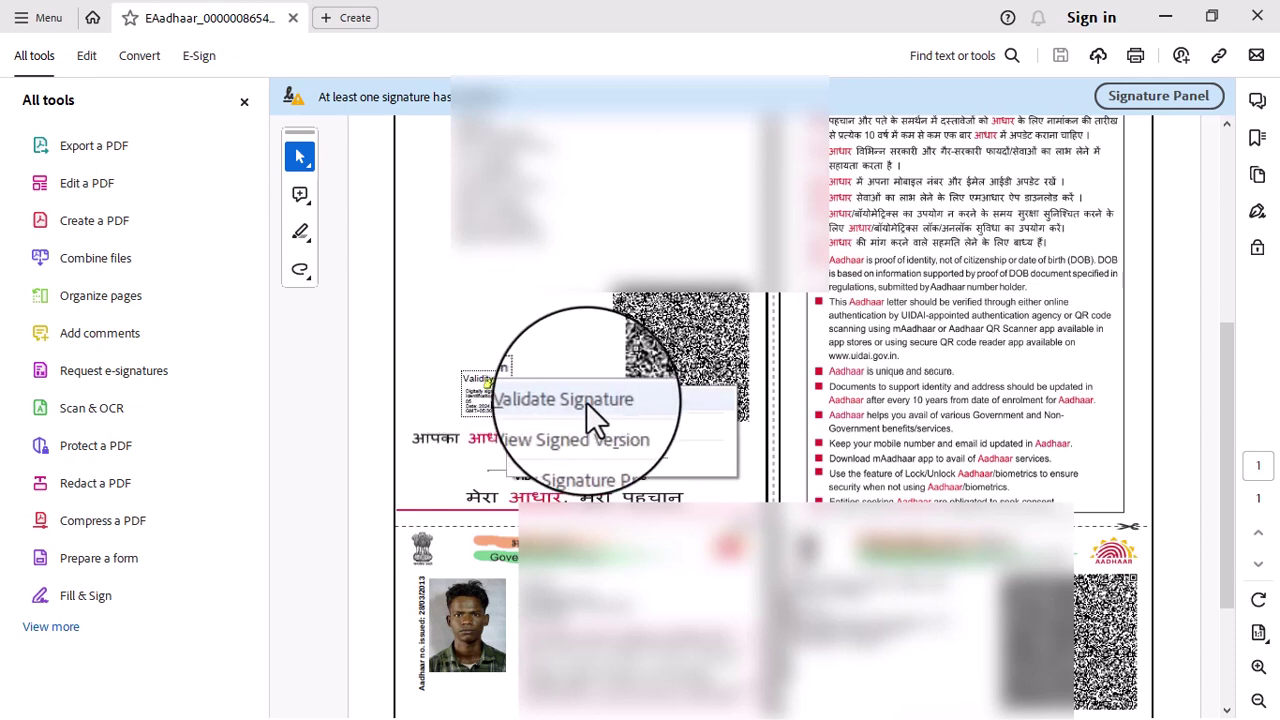
left_click(586, 402)
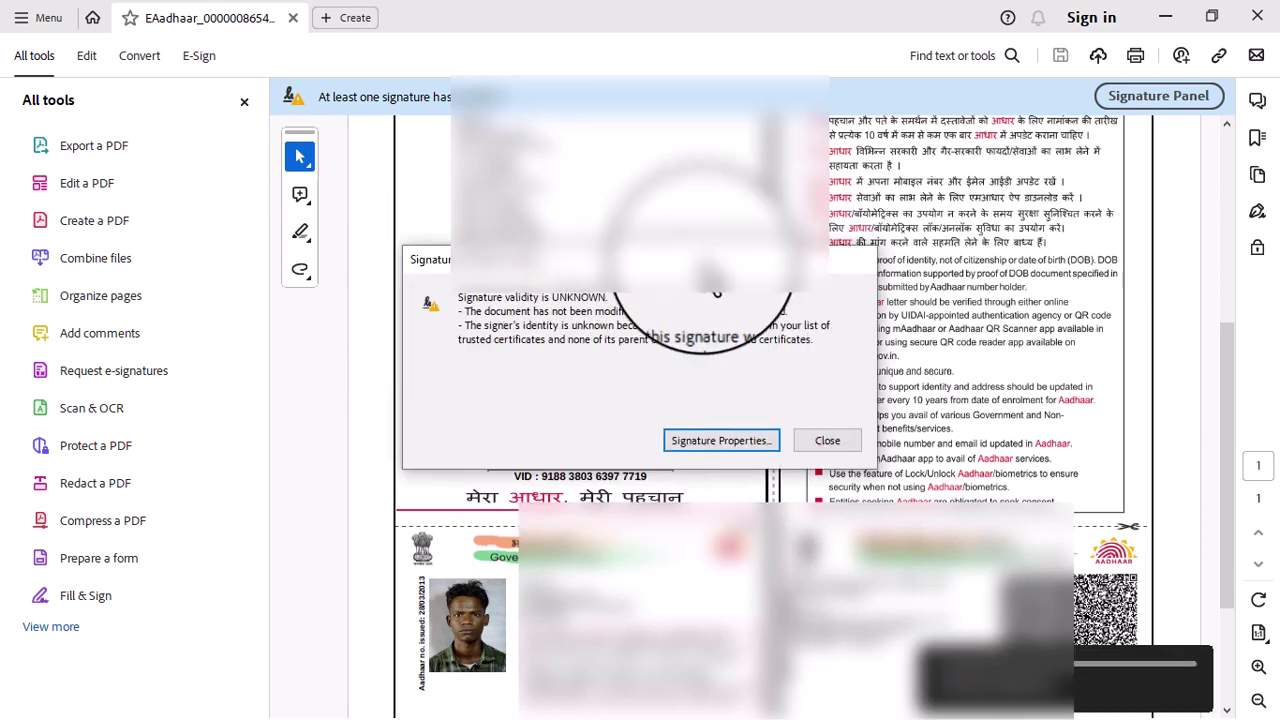
left_click(715, 441)
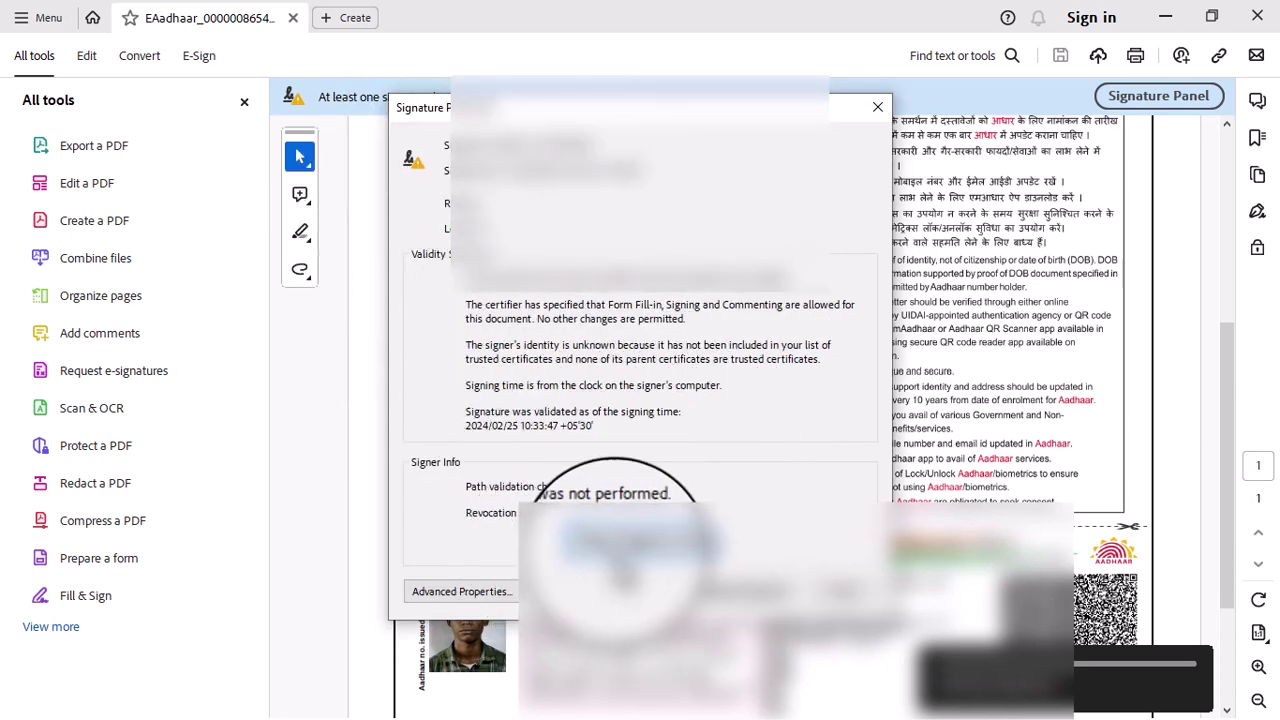
left_click(648, 562)
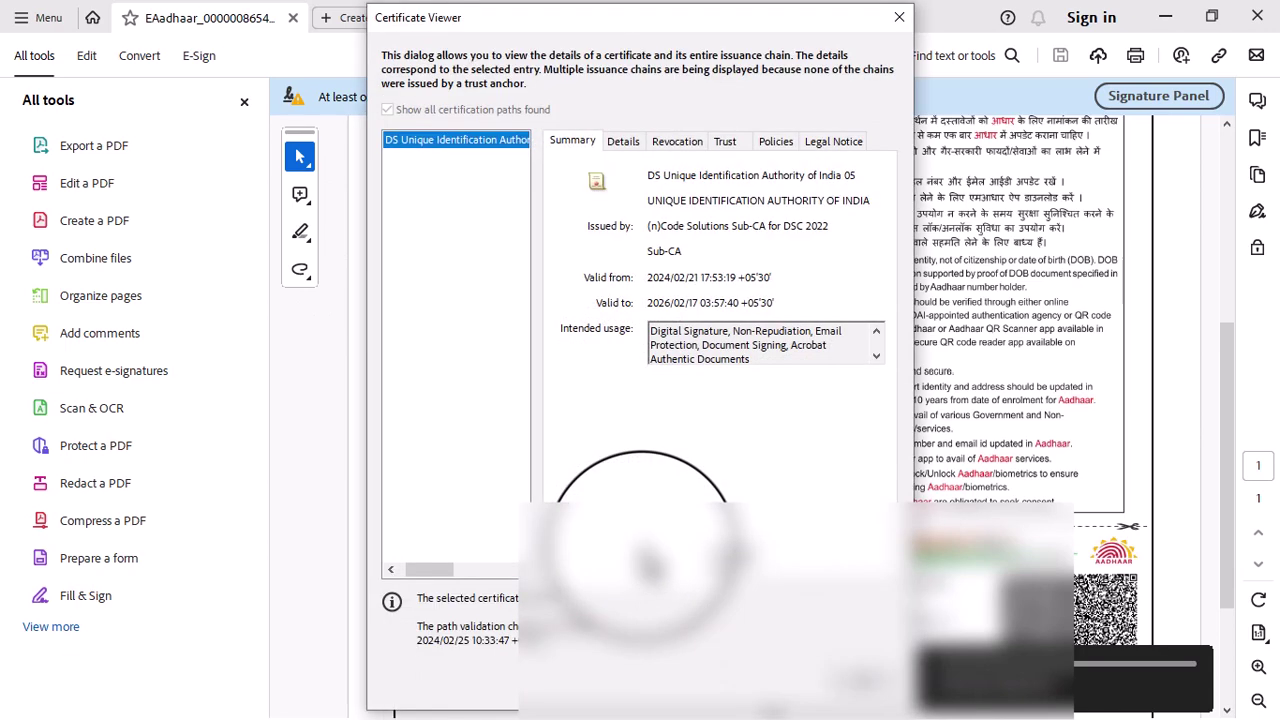
Add the signer's certificate to Trusted Certificates from its Trust settings, accepting the security warning.
left_click(726, 143)
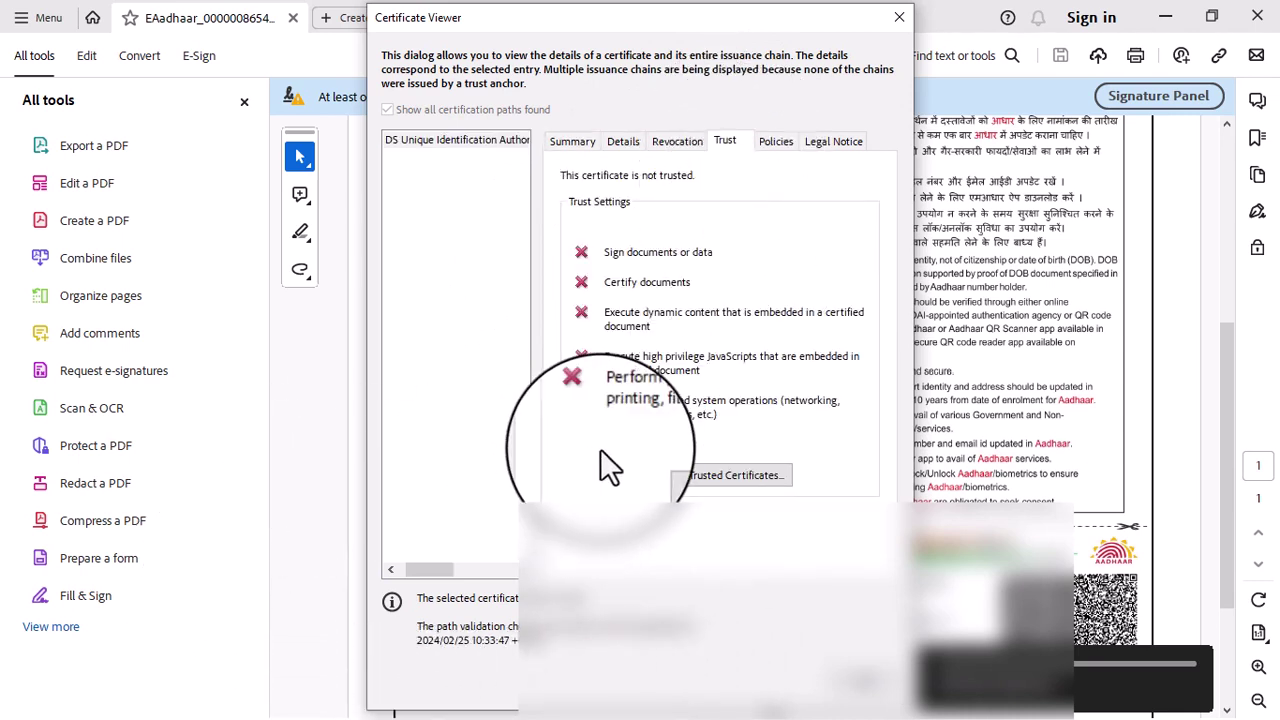
left_click(693, 485)
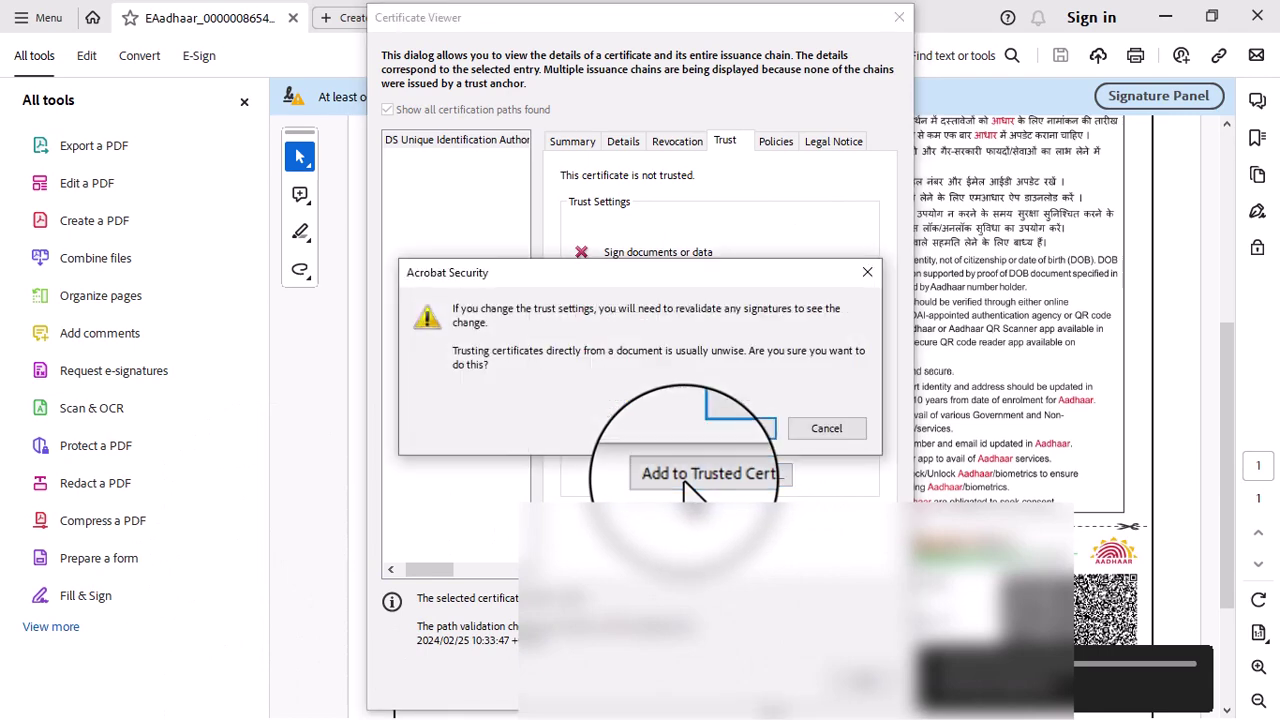
left_click(738, 430)
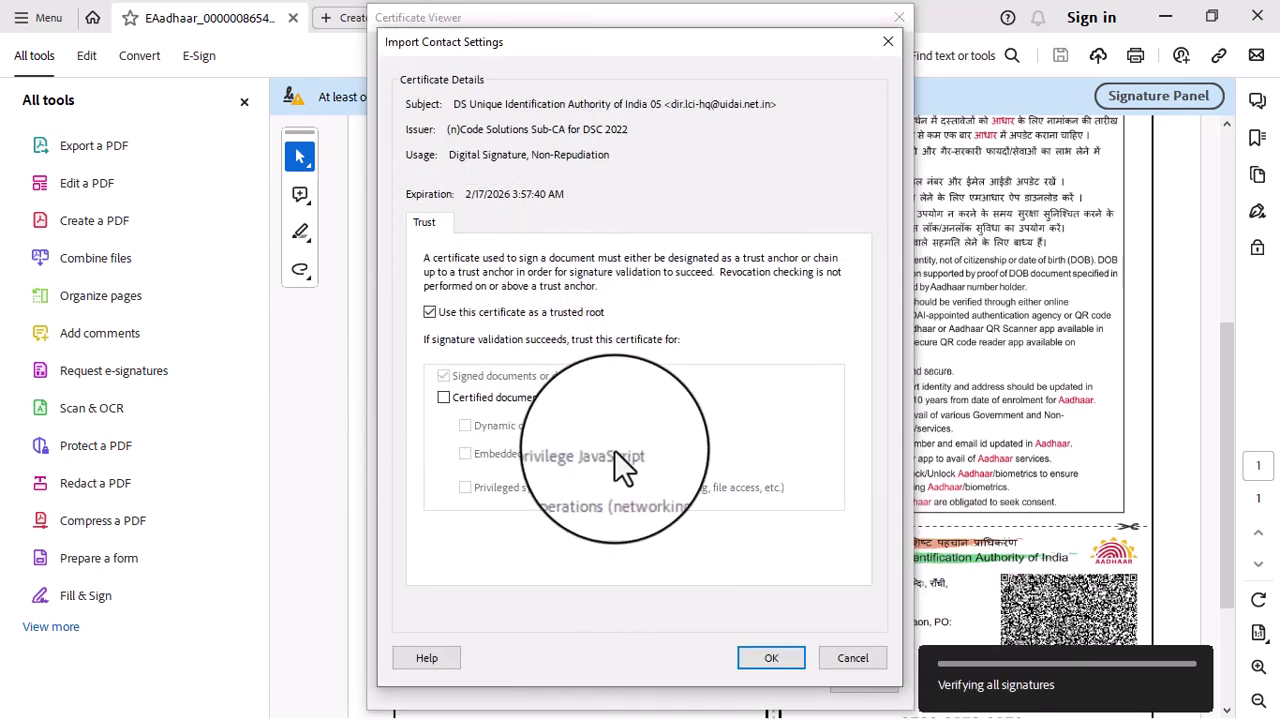
Trust the certificate for certified documents only, leaving other privileges off, and confirm the import.
left_click(441, 397)
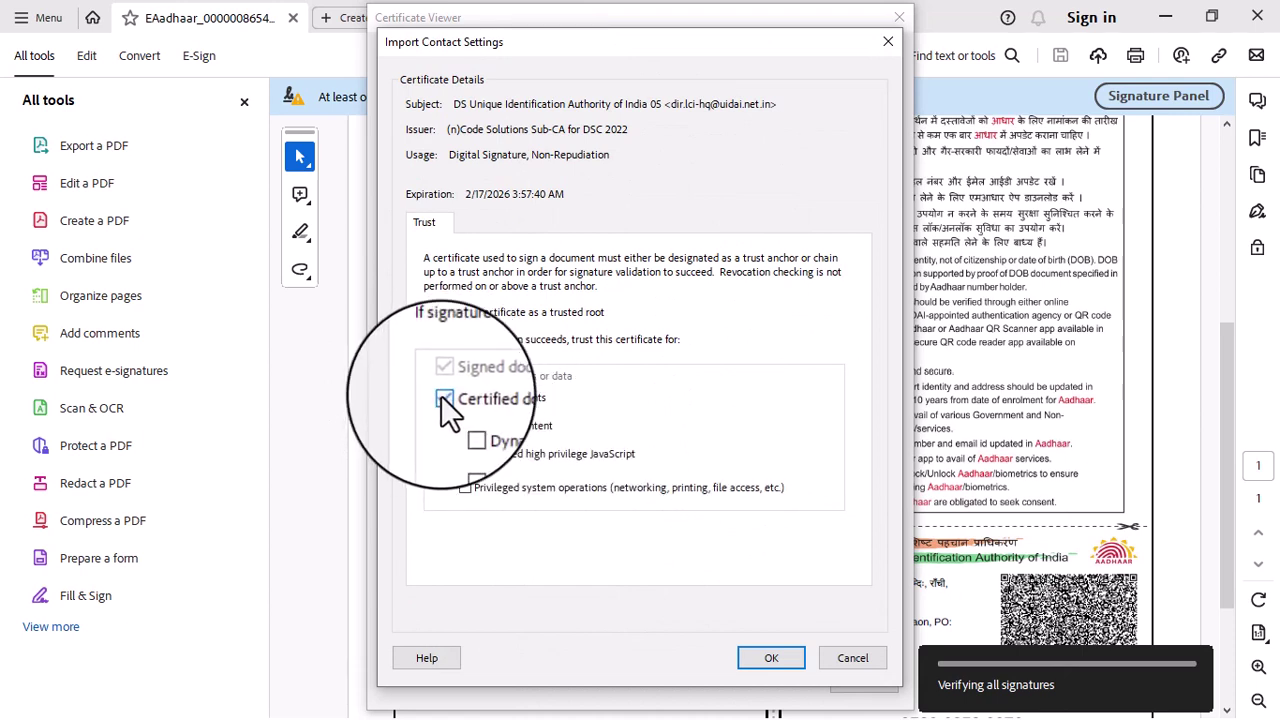
left_click(466, 431)
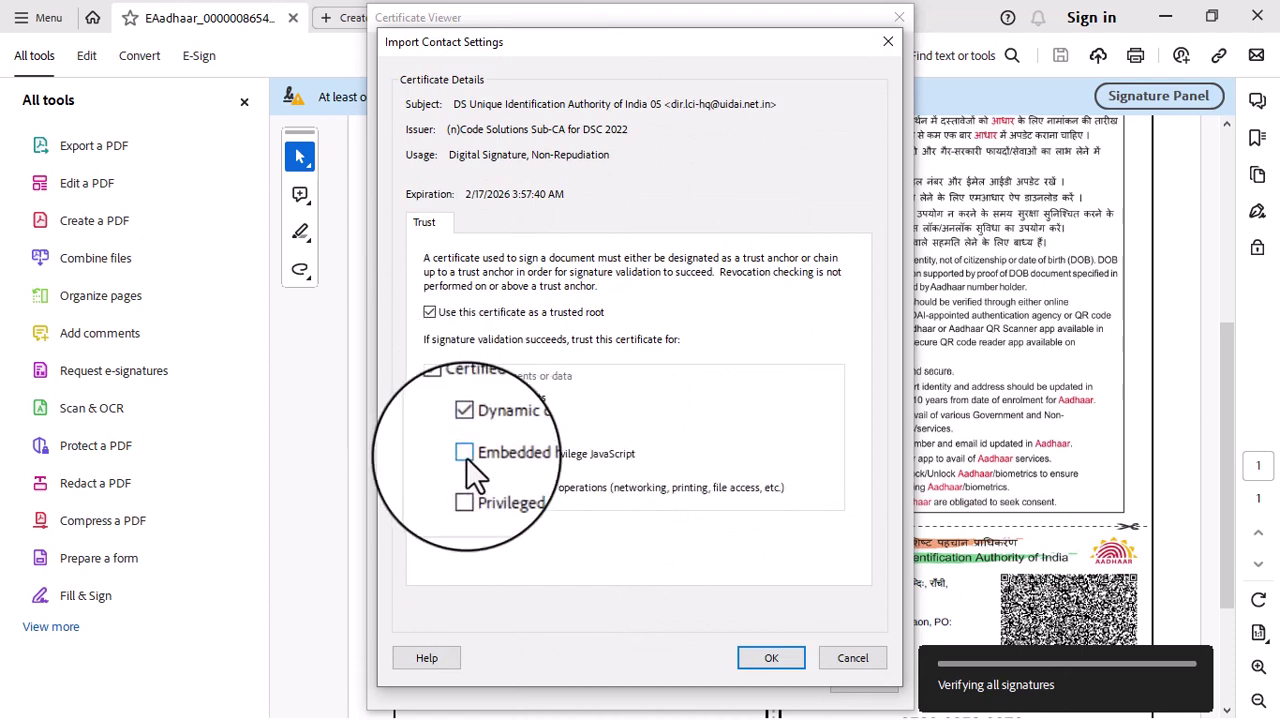
left_click(466, 456)
left_click(466, 487)
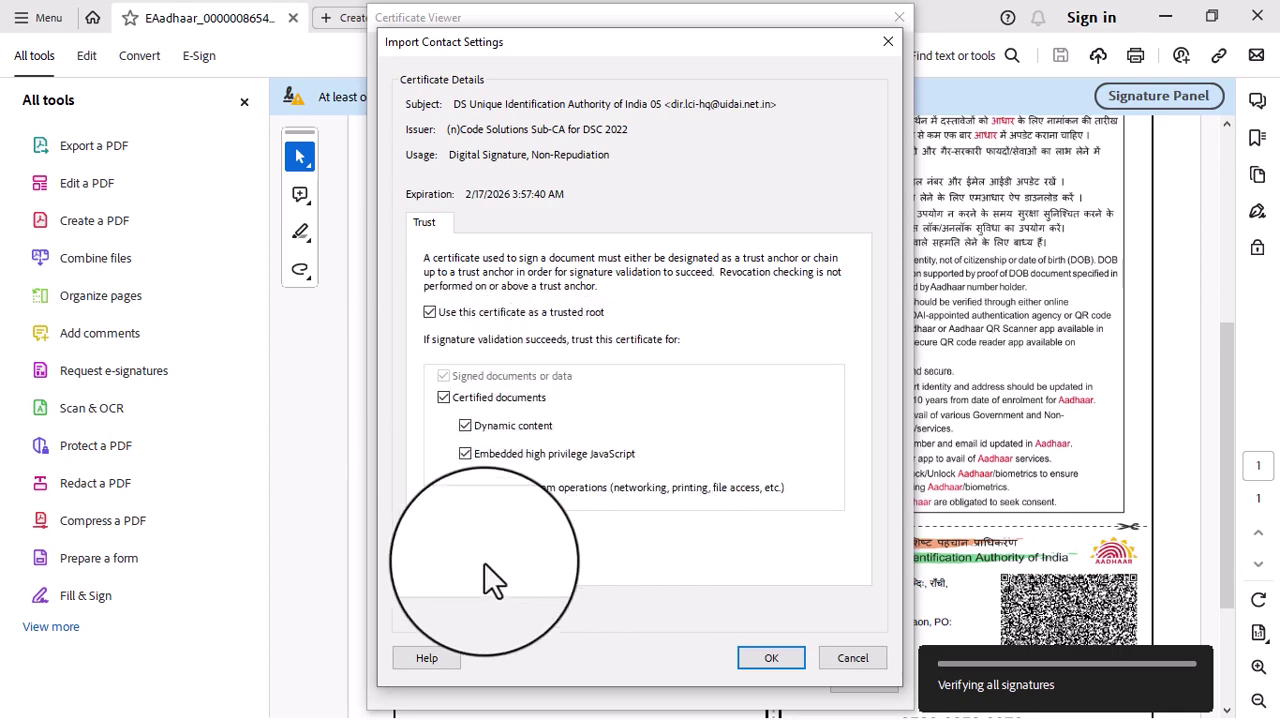
left_click(466, 425)
left_click(466, 453)
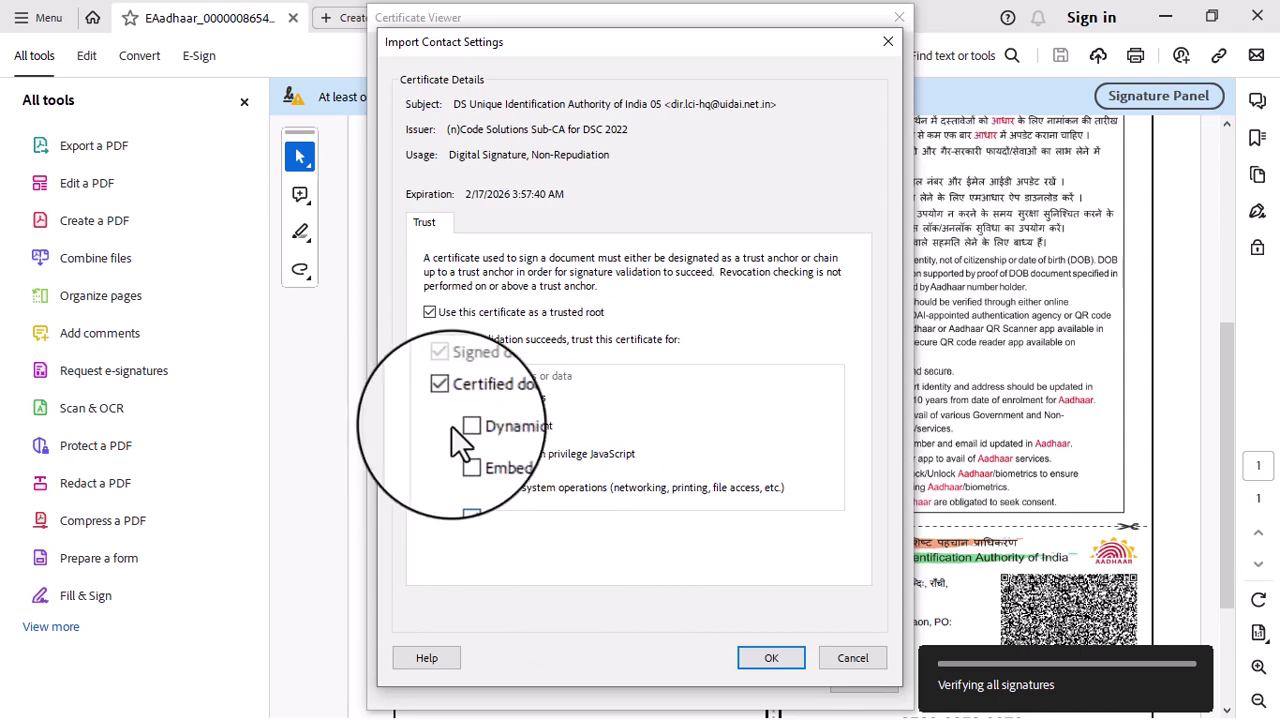
left_click(465, 487)
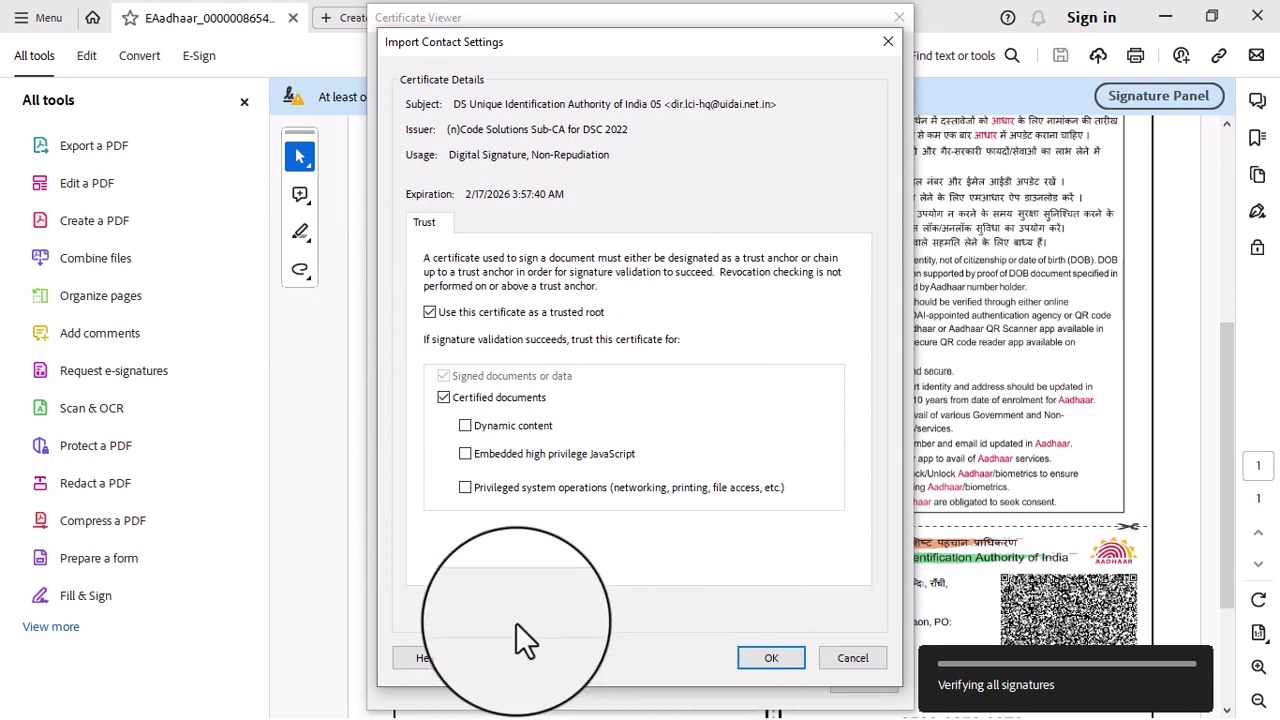
left_click(771, 659)
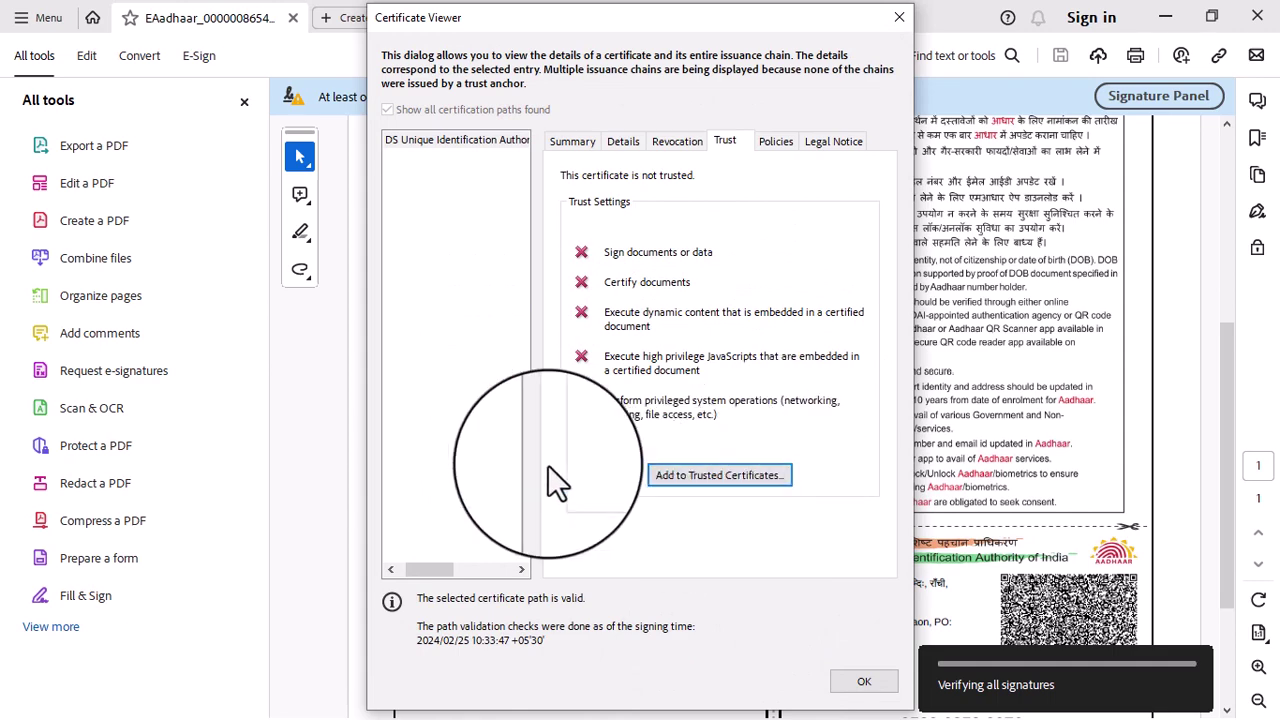
left_click(866, 684)
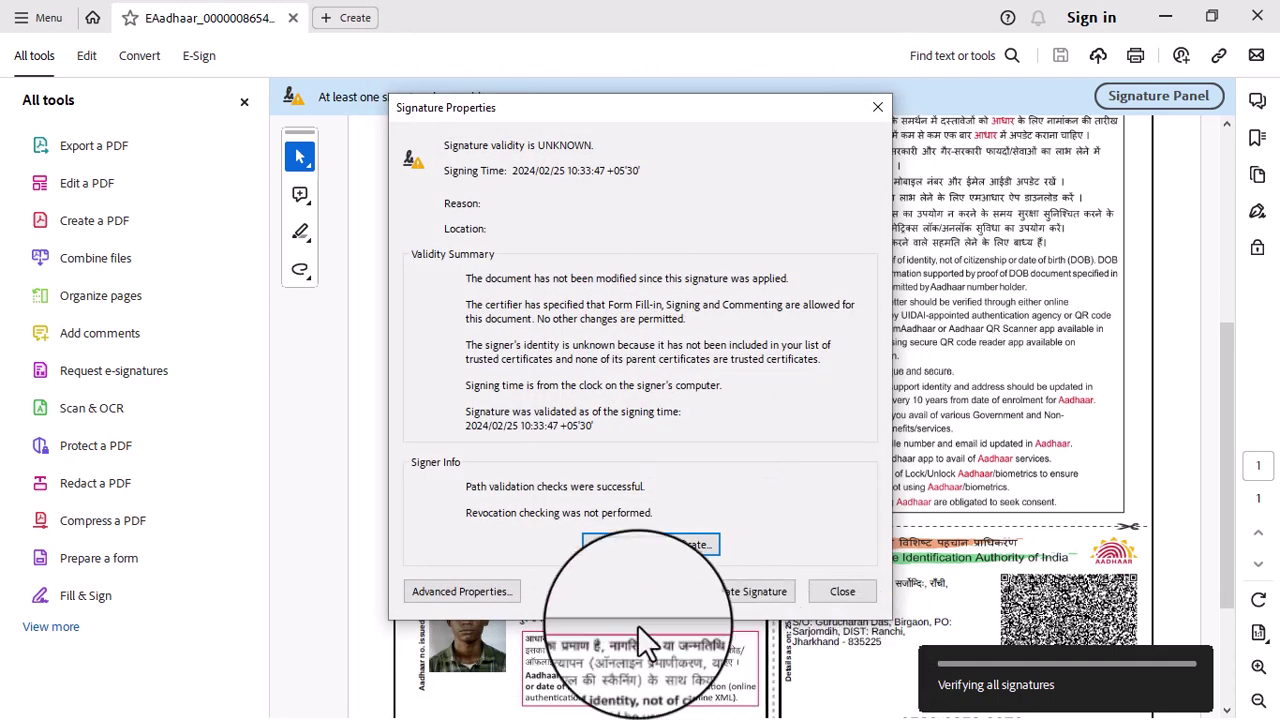